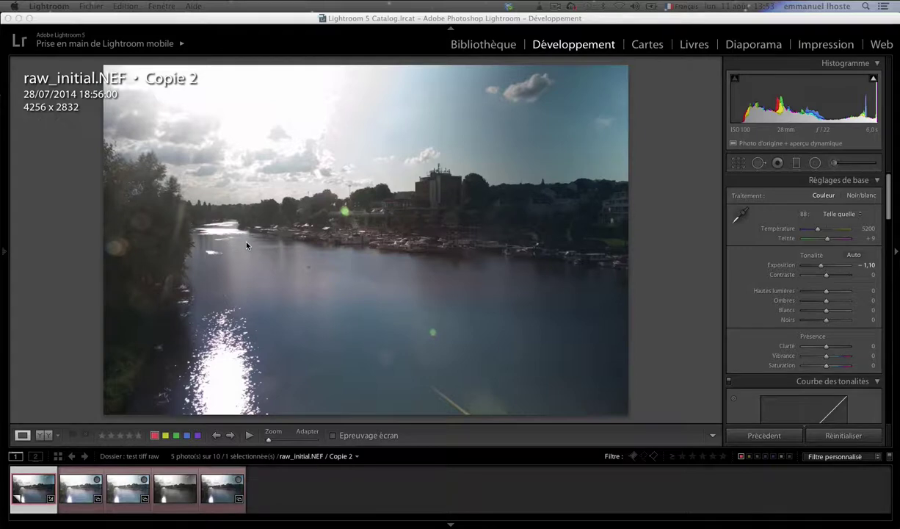
Convert raw_initial.NEF to black and white with the NB mix
click(81, 488)
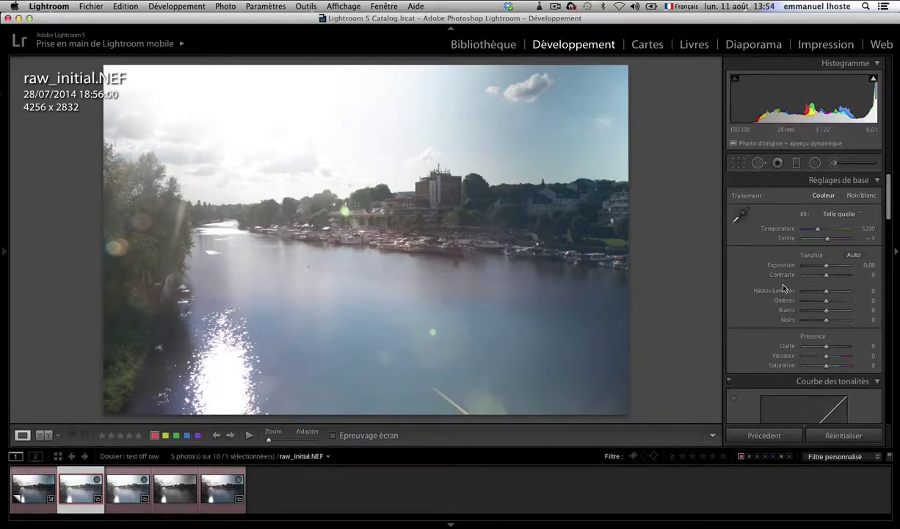
scroll(784, 290, down, 8)
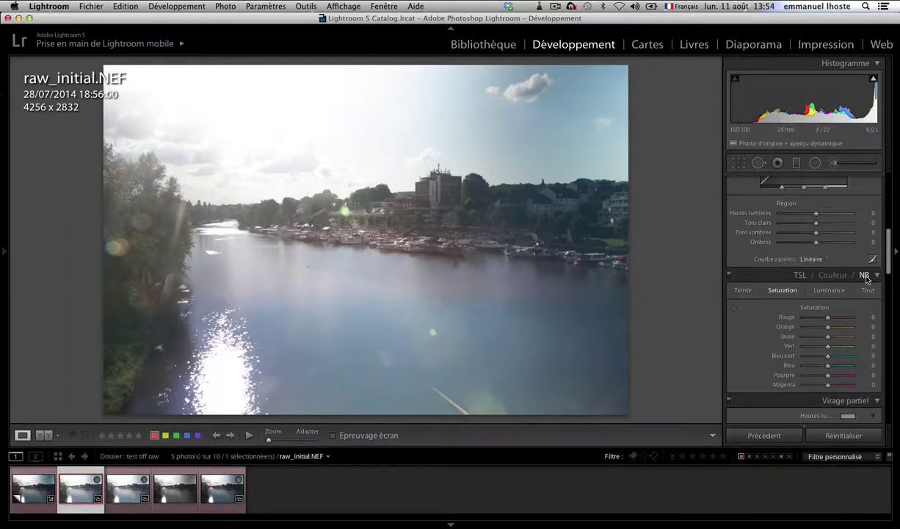
click(864, 276)
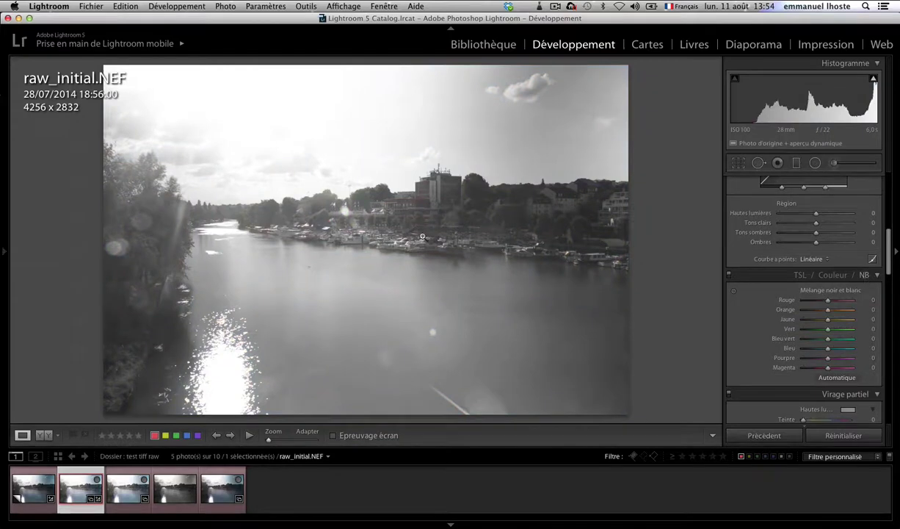
Review the export file settings for the black-and-white version of raw_initial.NEF and cancel without exporting
click(94, 8)
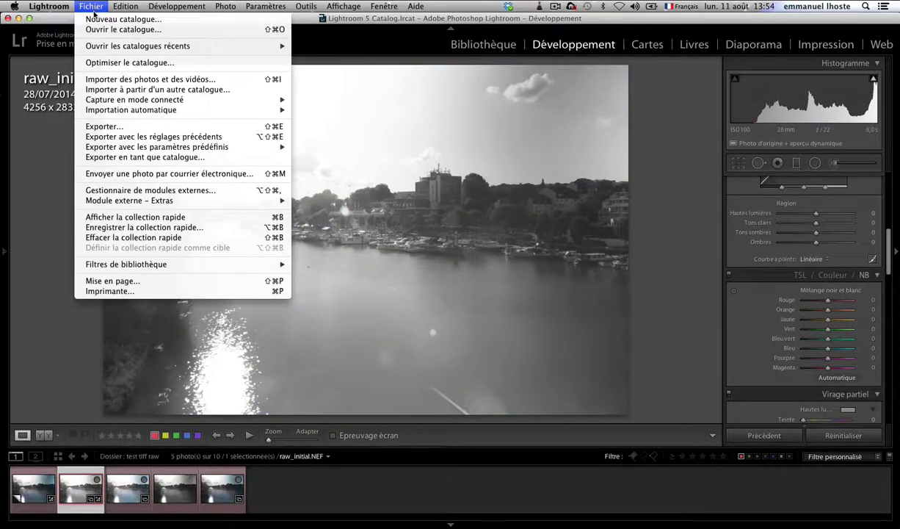
click(103, 126)
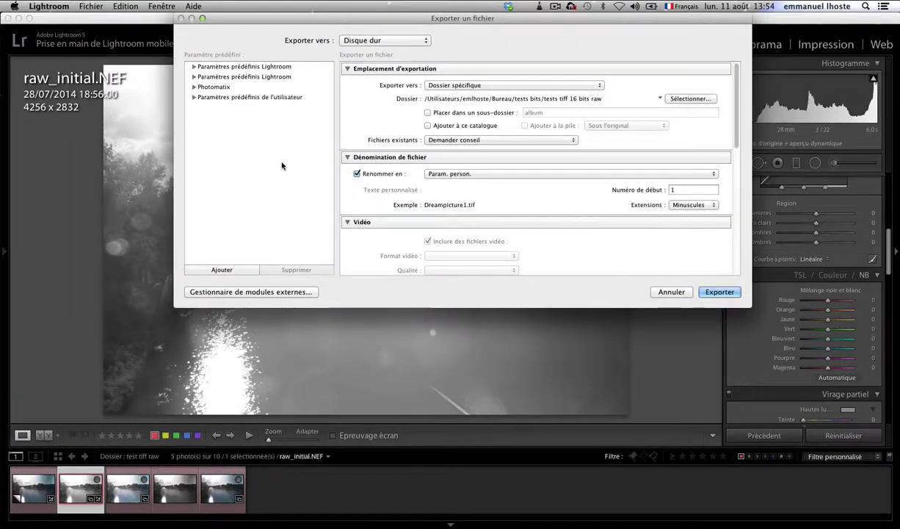
scroll(478, 169, down, 3)
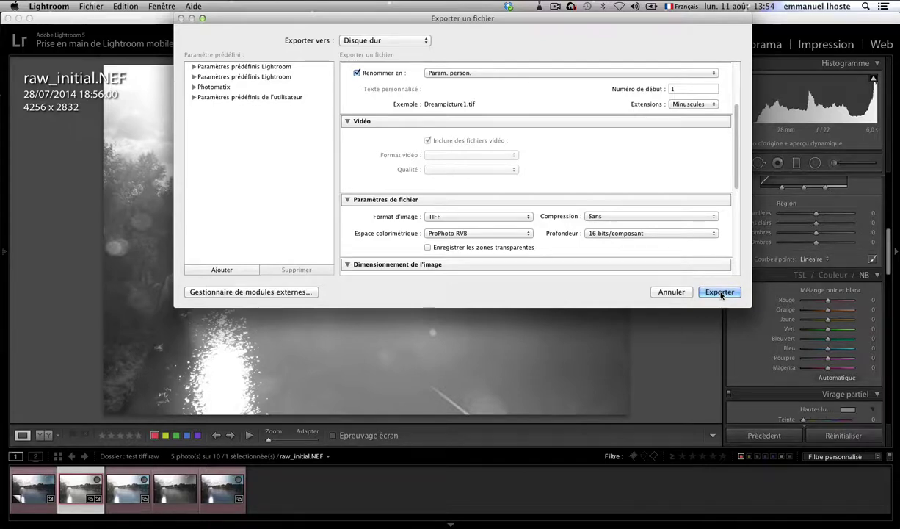
click(670, 294)
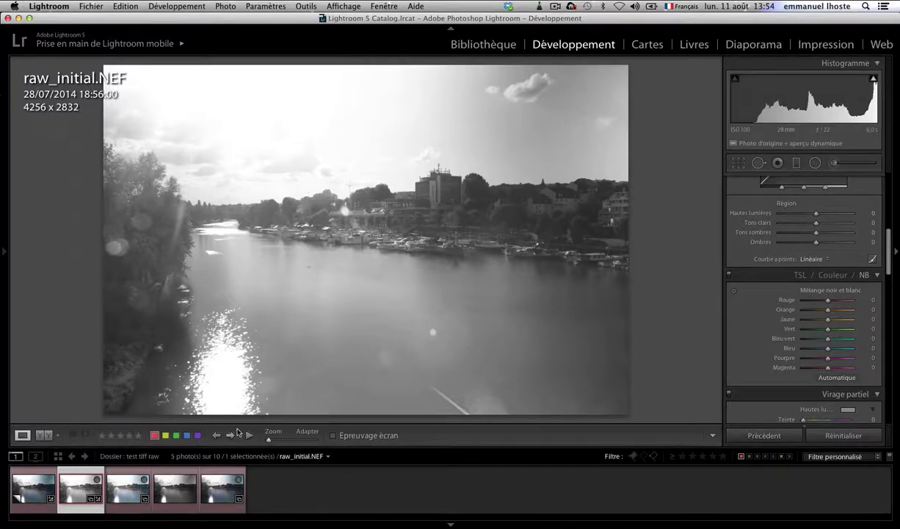
Compare noirEtBlanc.tif with the black-and-white raw_initial.NEF, examining the TSL, Couleur and NB adjustments each one offers
click(179, 497)
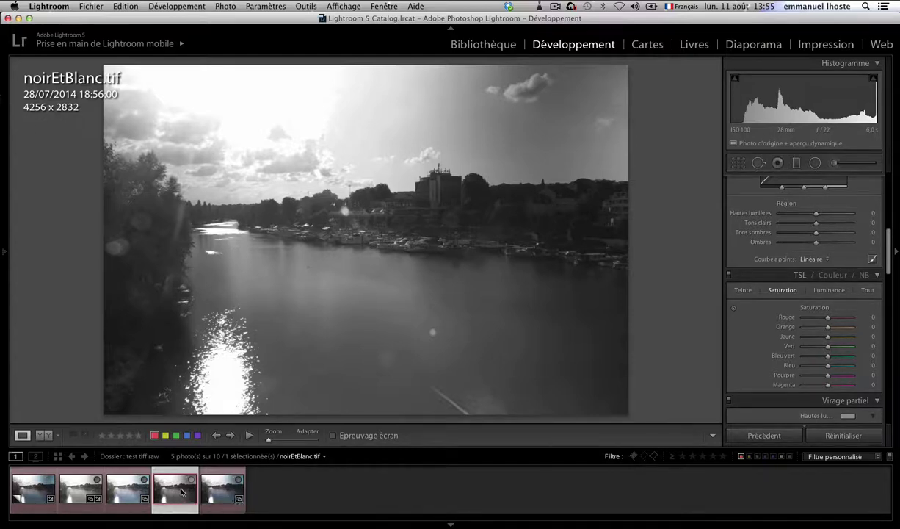
click(72, 497)
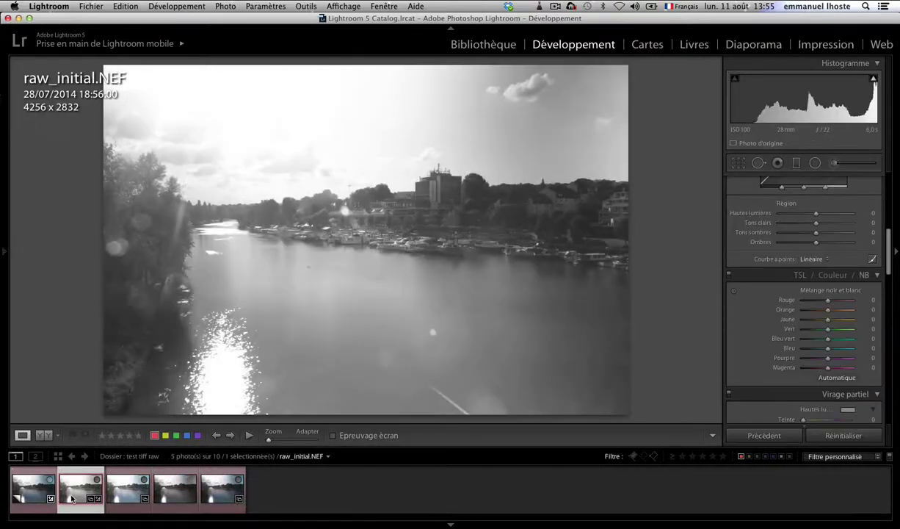
click(168, 479)
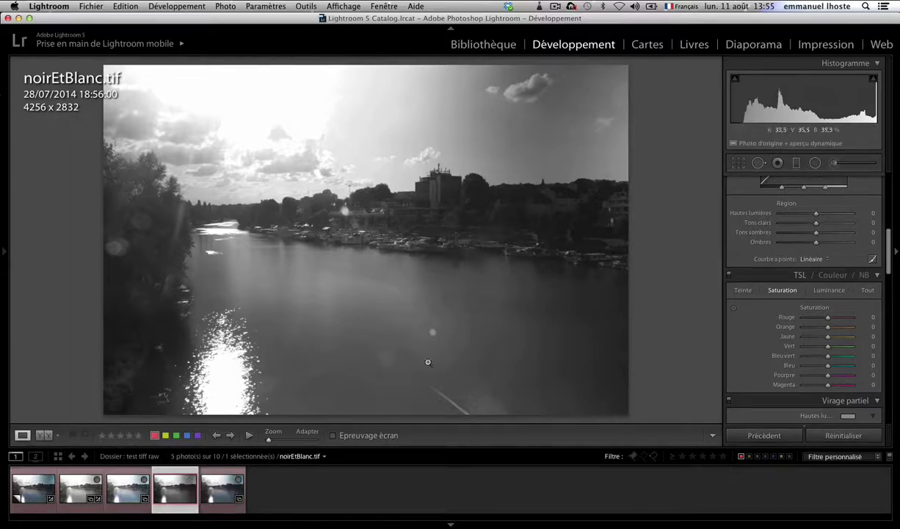
click(802, 277)
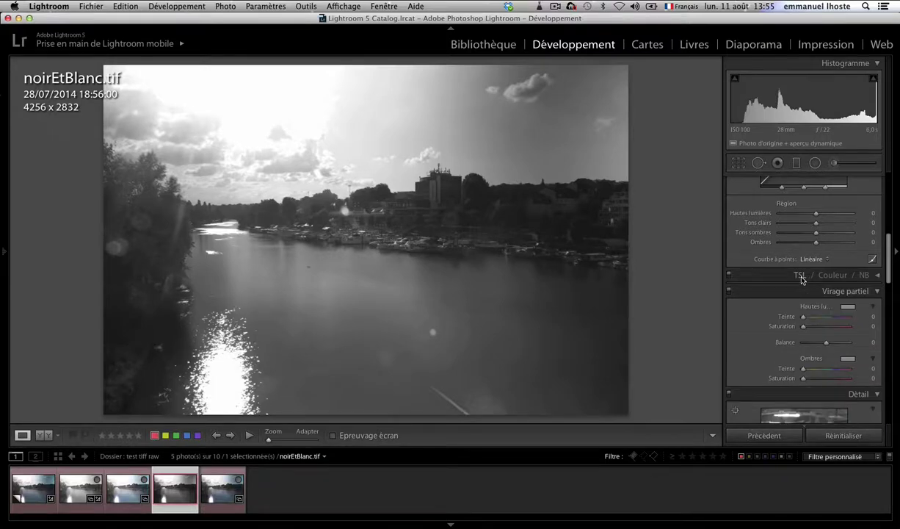
click(824, 280)
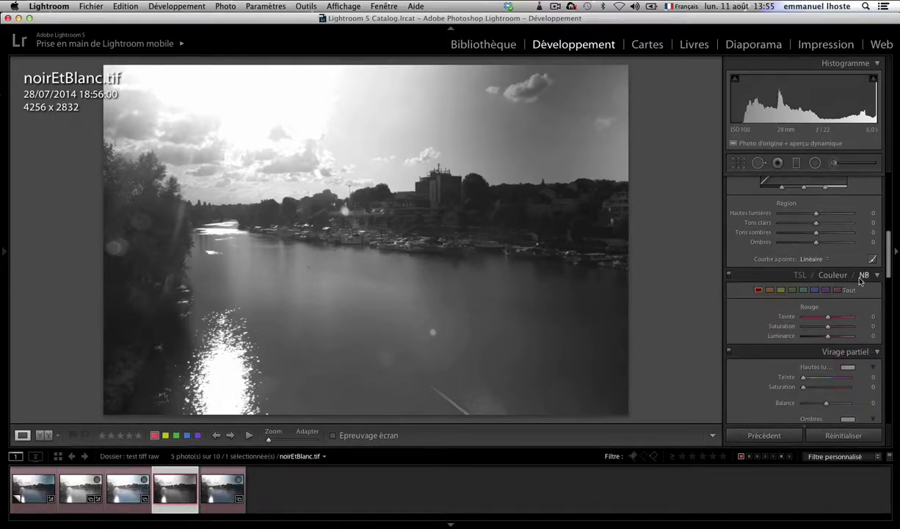
click(80, 486)
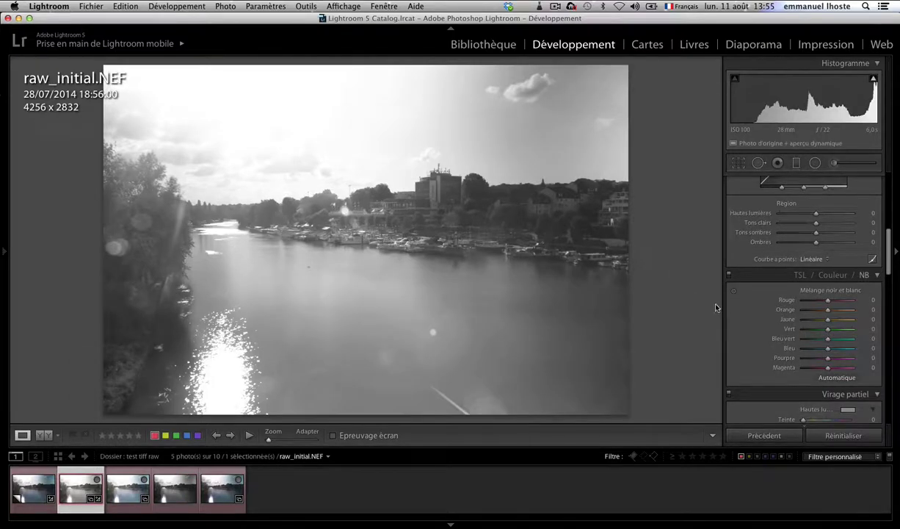
scroll(728, 289, down, 5)
scroll(810, 309, down, 4)
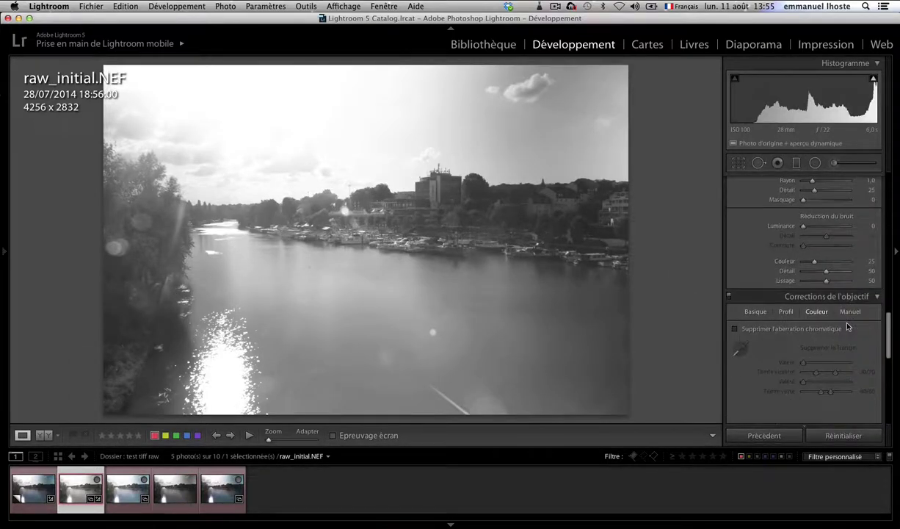
scroll(810, 309, up, 4)
scroll(844, 322, up, 5)
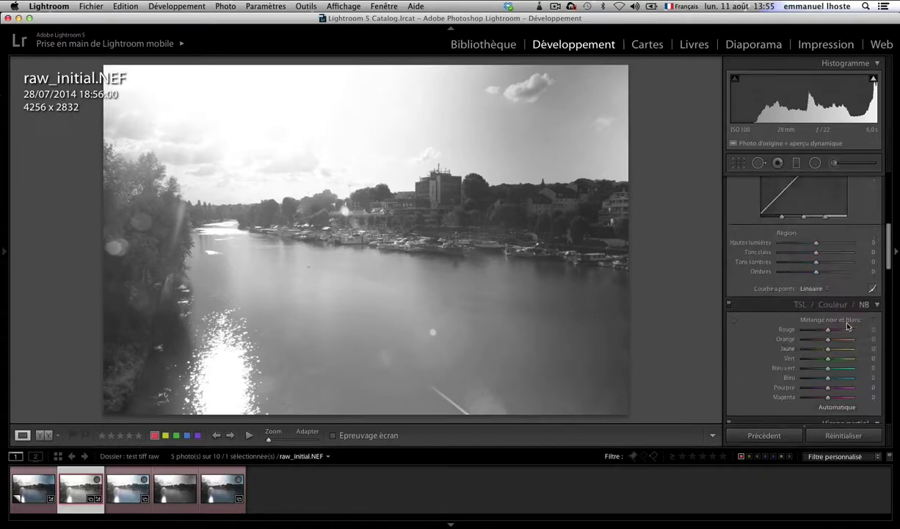
Return raw_initial.NEF to colour and set its exposure to -1,10
click(831, 305)
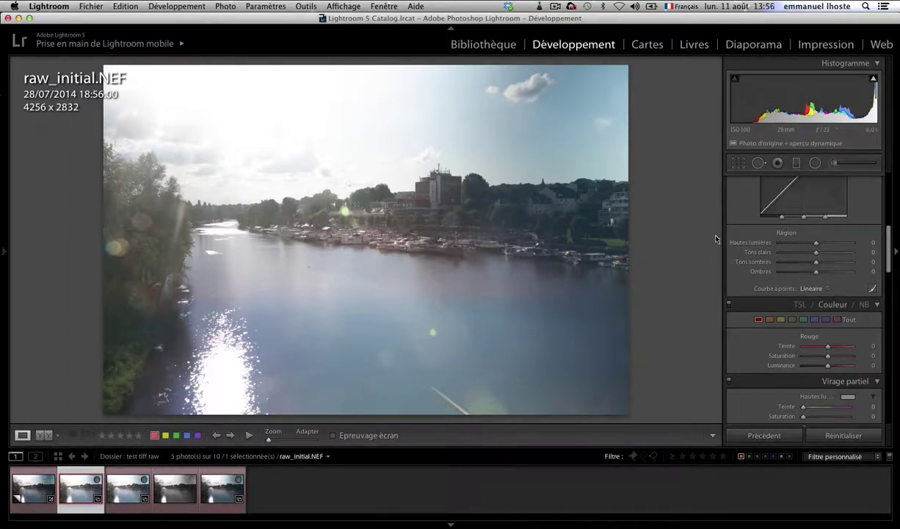
scroll(748, 225, up, 5)
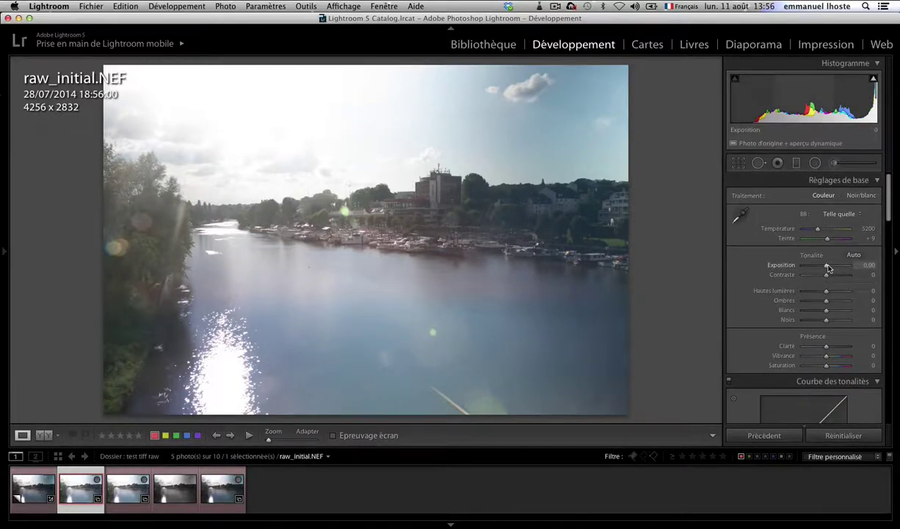
drag(828, 267, 824, 269)
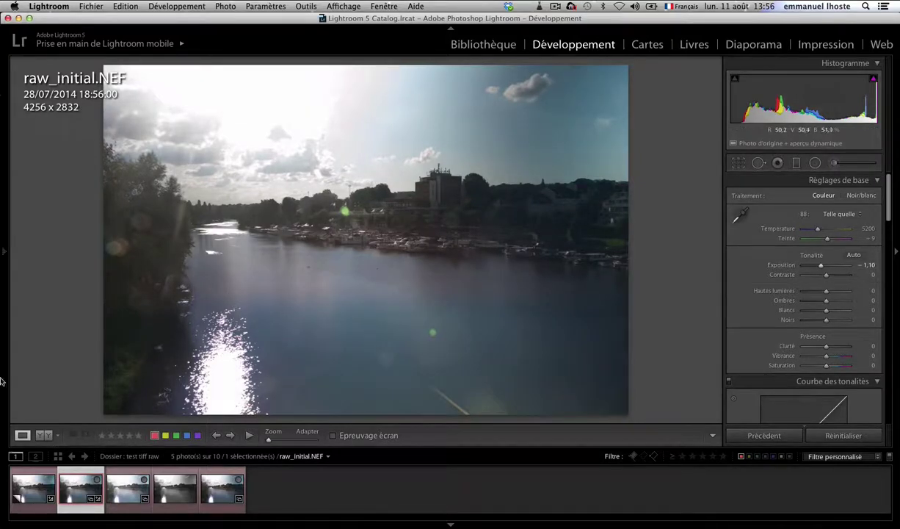
Review the export file settings for the underexposed raw_initial.NEF and cancel without exporting
click(86, 7)
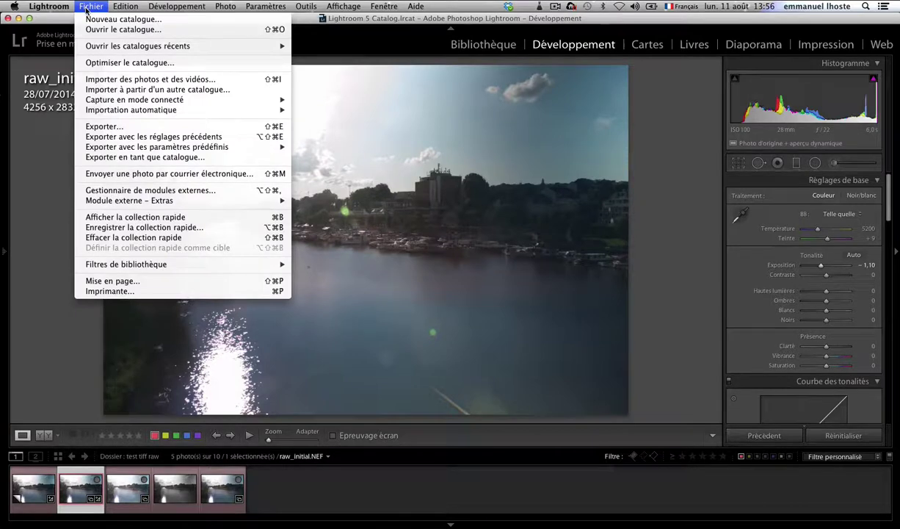
click(110, 126)
scroll(493, 170, down, 5)
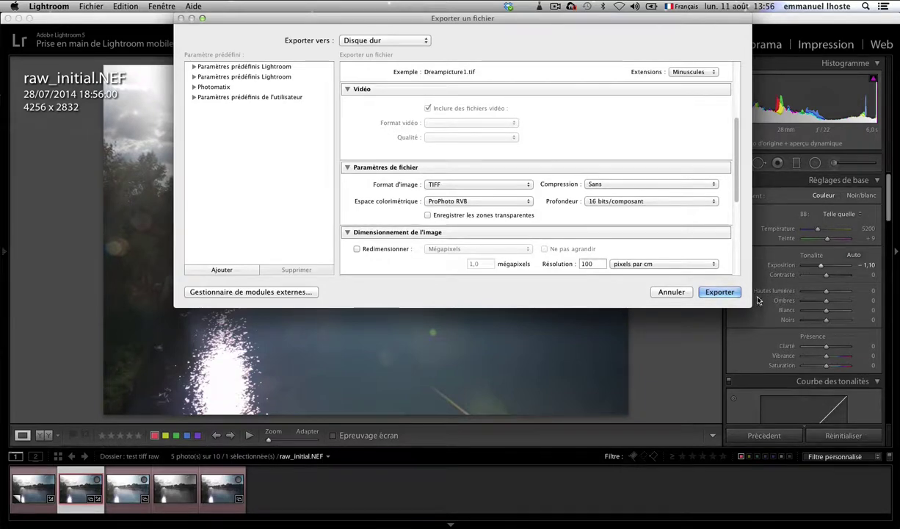
click(671, 292)
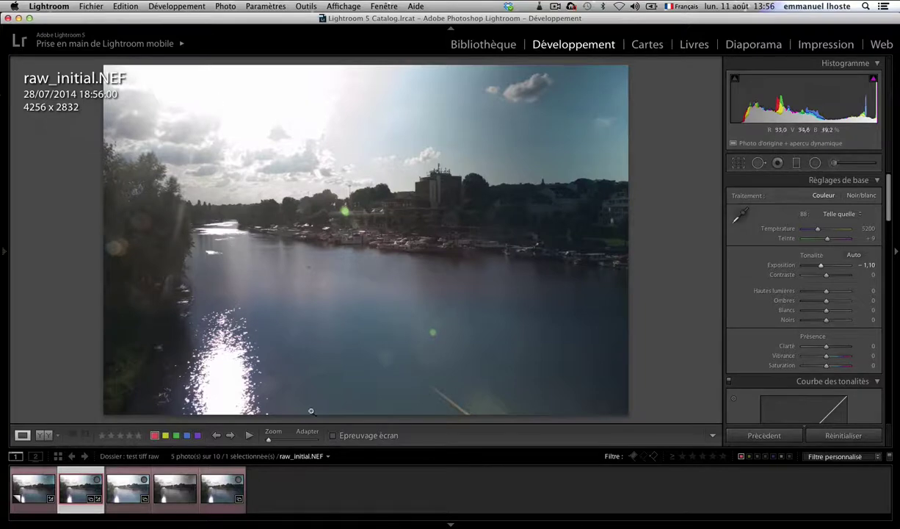
Compare sousExposé 1,10 16 bits.tif with raw_initial.NEF and raise the exposure of both photos to +5,00
click(215, 504)
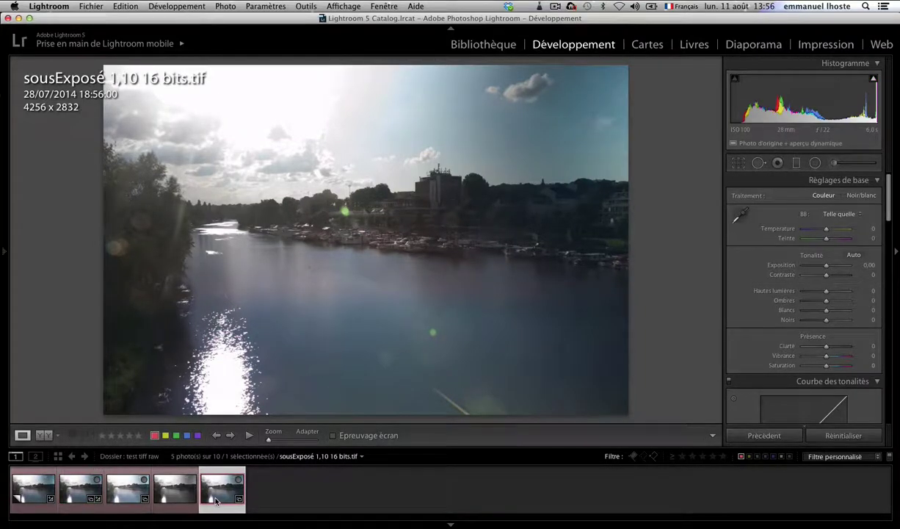
click(86, 489)
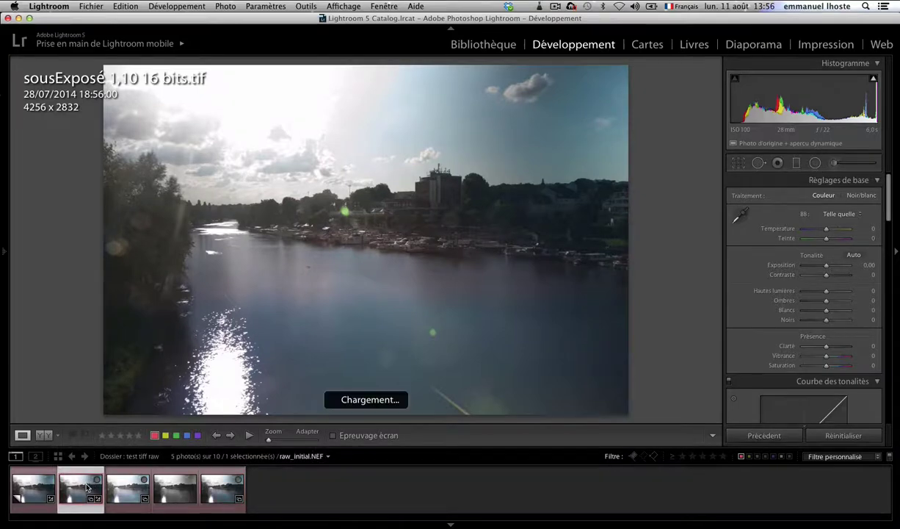
click(220, 487)
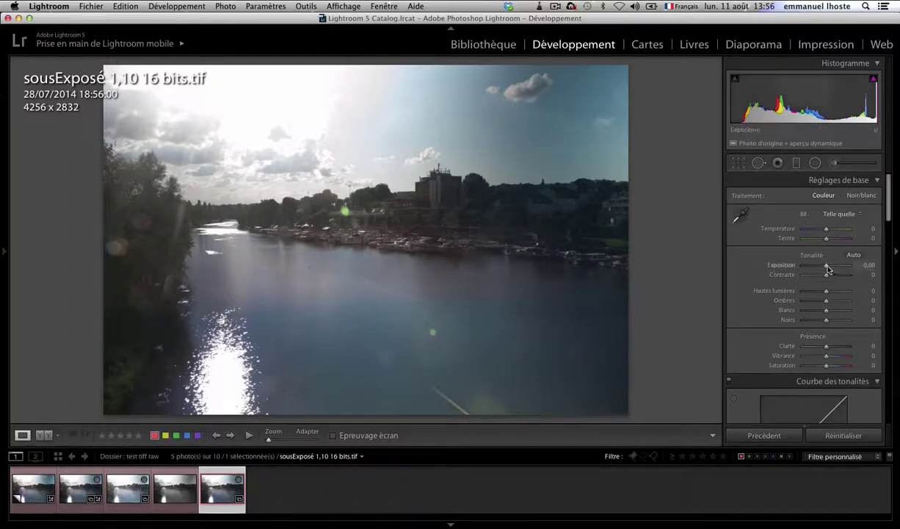
drag(824, 266, 856, 266)
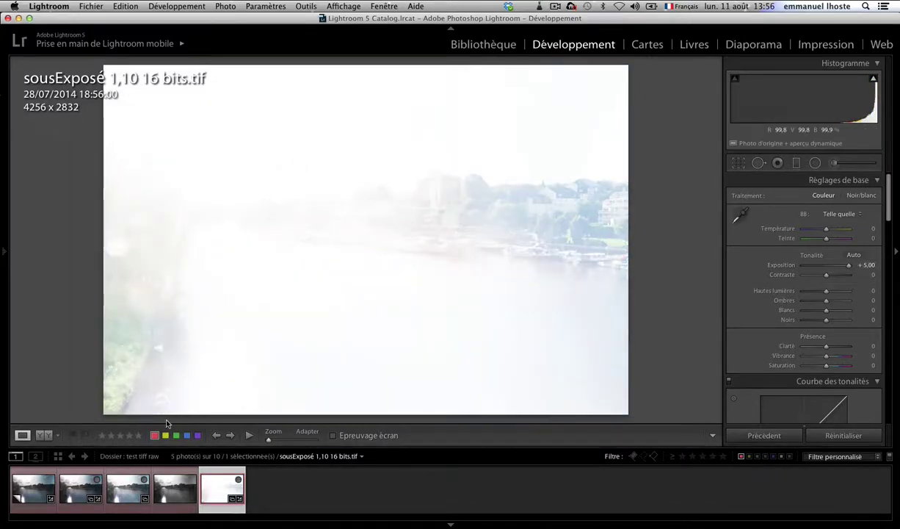
click(88, 487)
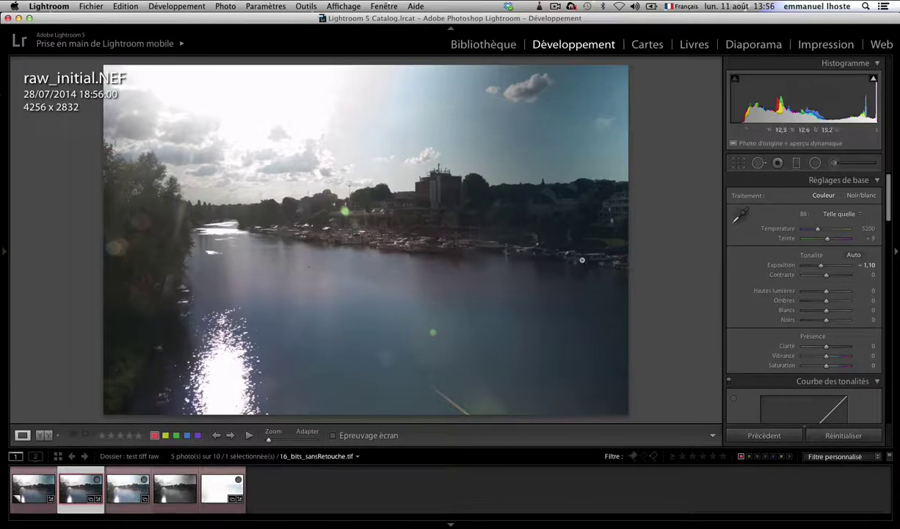
drag(821, 267, 864, 264)
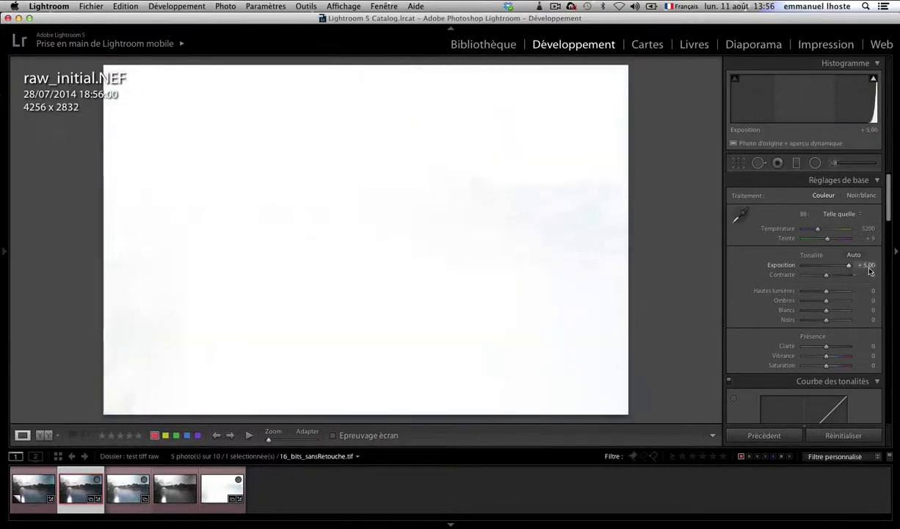
Reset the develop adjustments of sousExposé 1,10 16 bits.tif and raw_initial.NEF
click(241, 486)
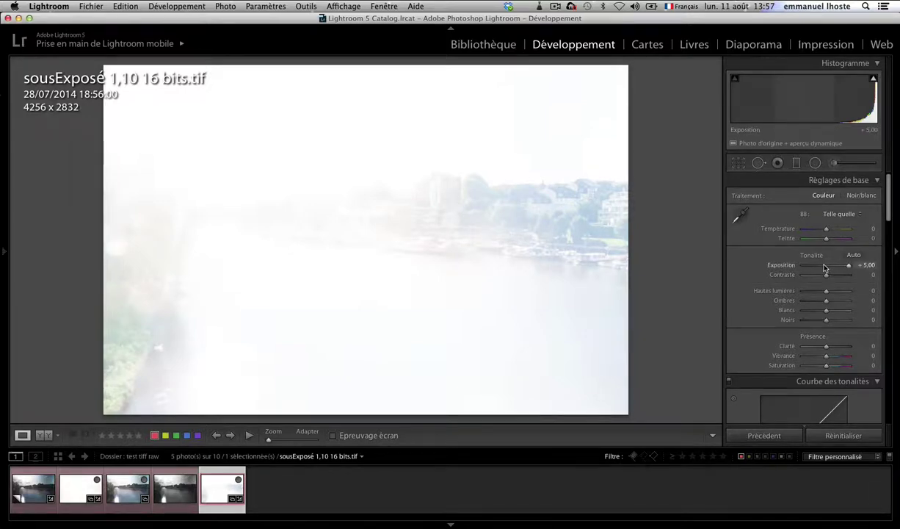
click(850, 436)
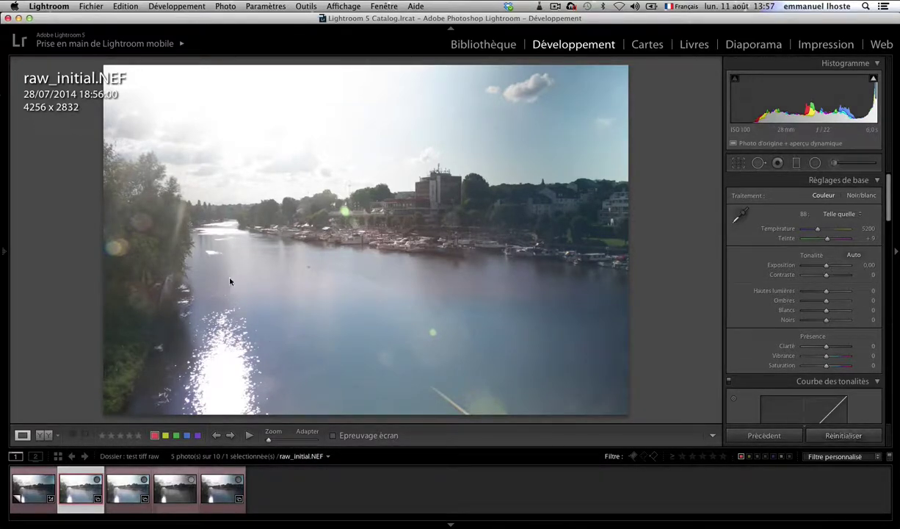
Review the export location, naming and file settings for the unedited raw_initial.NEF and cancel without exporting
click(97, 9)
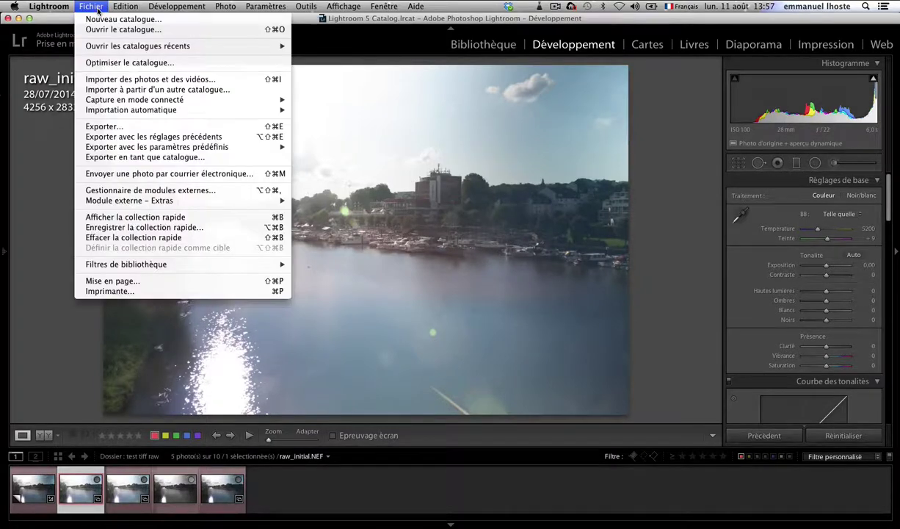
click(106, 126)
scroll(370, 188, down, 3)
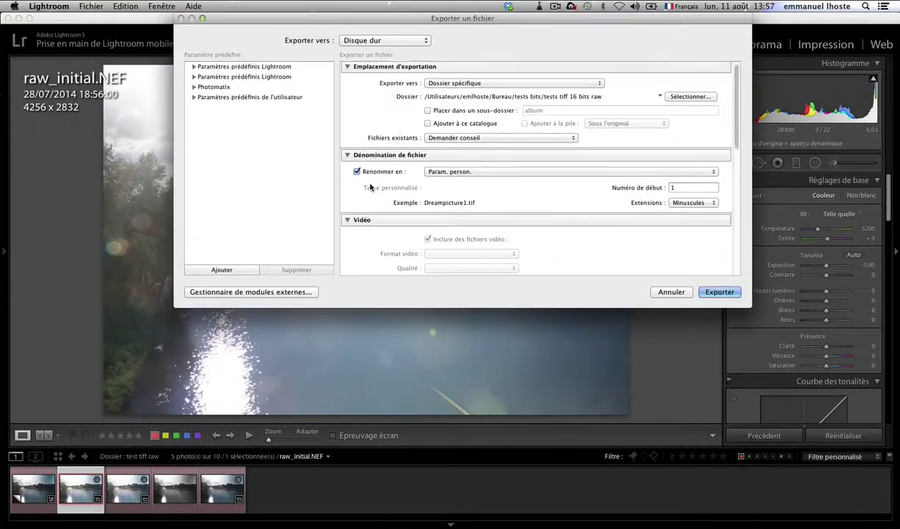
scroll(371, 188, down, 2)
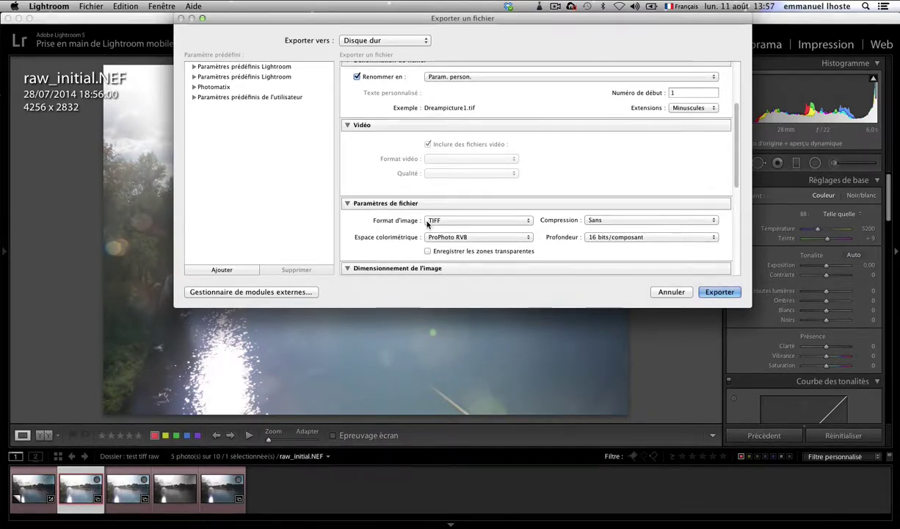
click(670, 292)
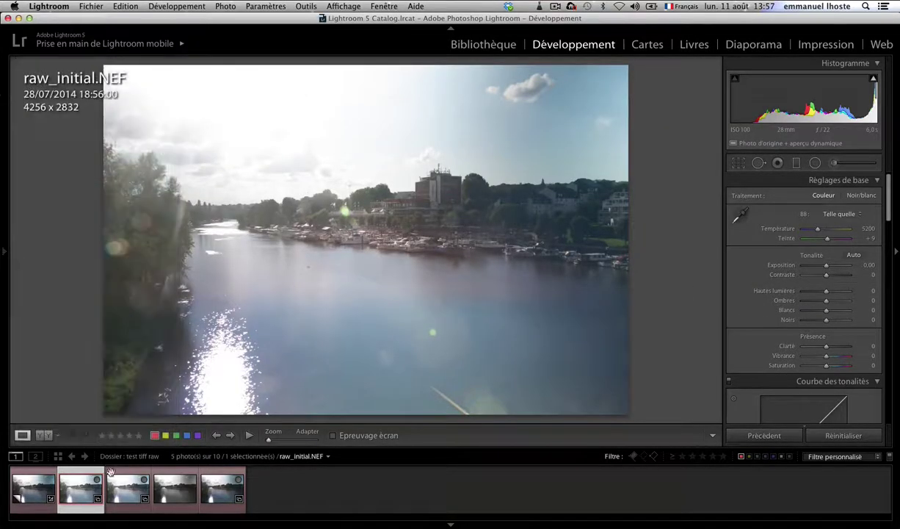
Compare 16_bits_sansRetouche.tif with the unedited raw_initial.NEF
click(125, 499)
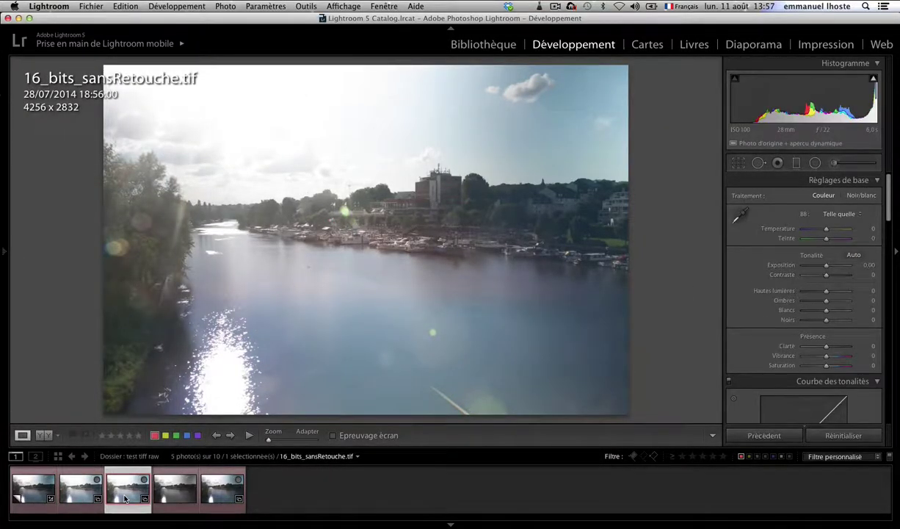
click(81, 492)
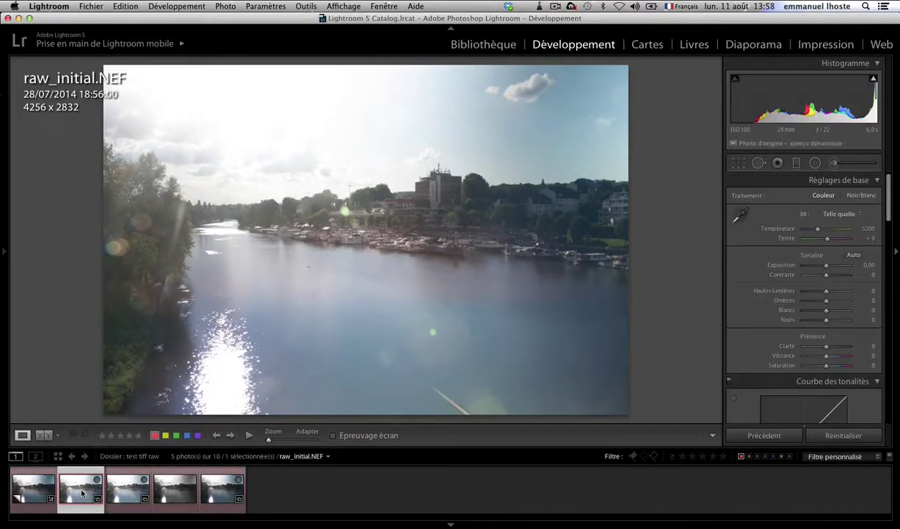
Compare 16_bits_sansRetouche.tif with raw_initial.NEF and raise the exposure of both photos to +5,00
click(121, 493)
click(81, 492)
click(121, 496)
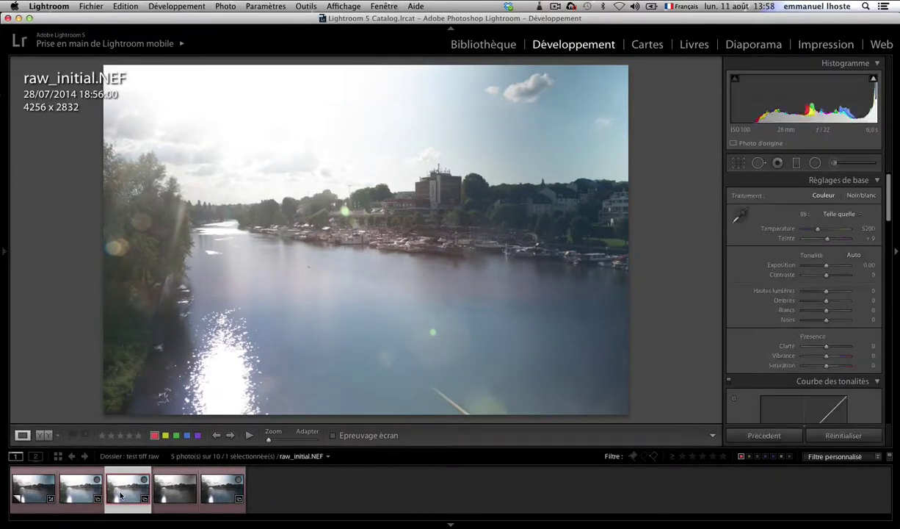
click(70, 490)
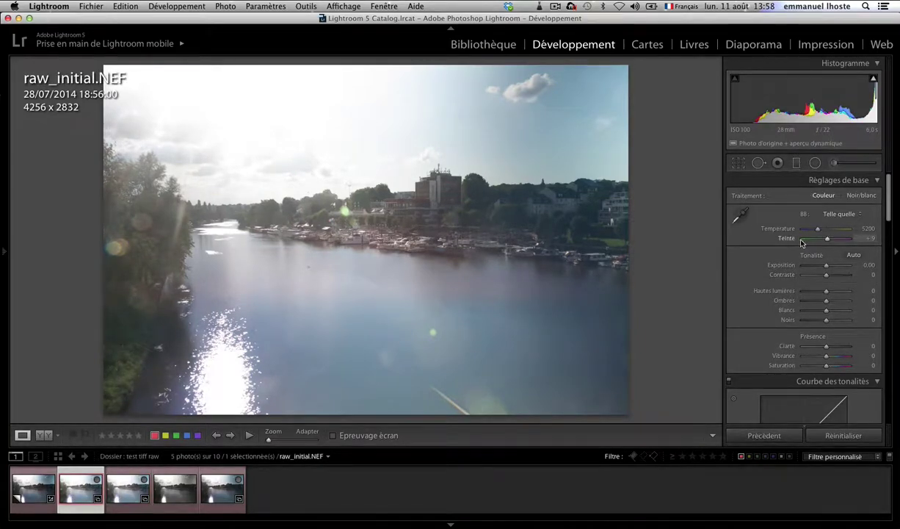
drag(826, 265, 868, 265)
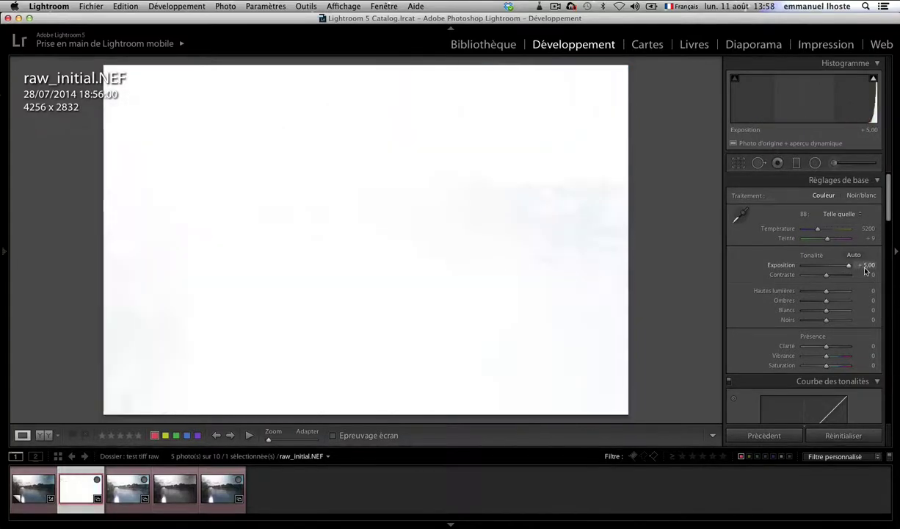
click(135, 485)
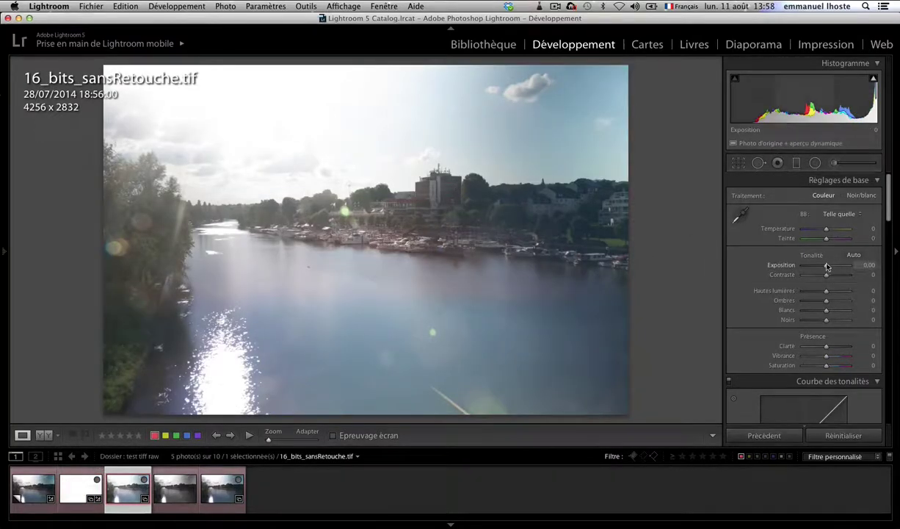
drag(831, 269, 866, 268)
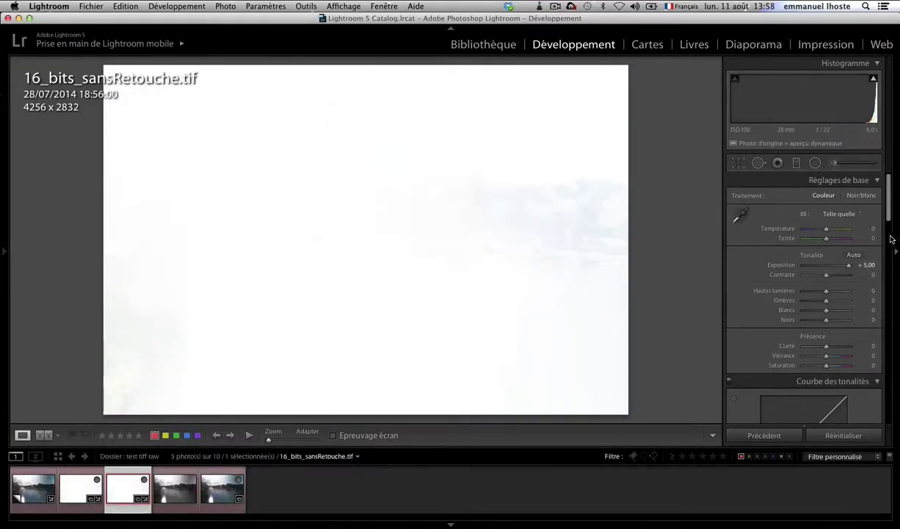
Lower the exposure of 16_bits_sansRetouche.tif and raw_initial.NEF to -5,00 and compare the two darkened photos
drag(851, 266, 809, 264)
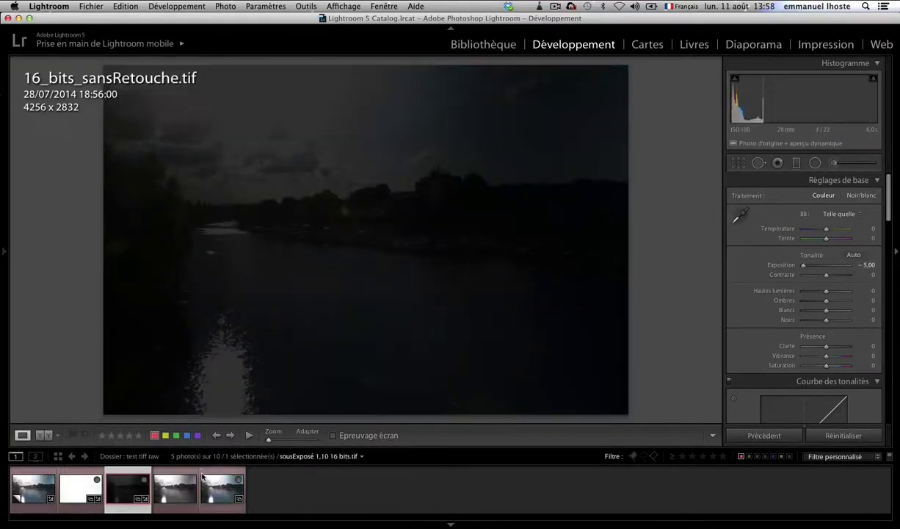
click(96, 486)
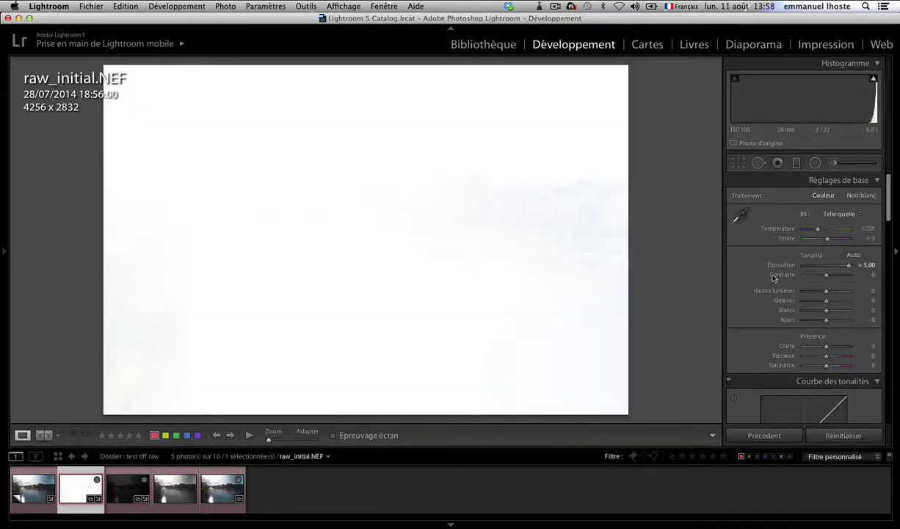
drag(850, 266, 797, 266)
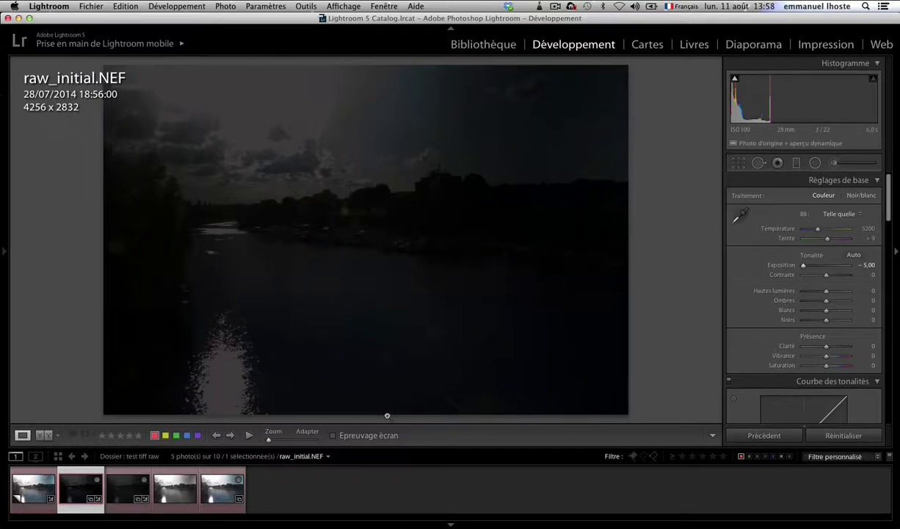
click(128, 489)
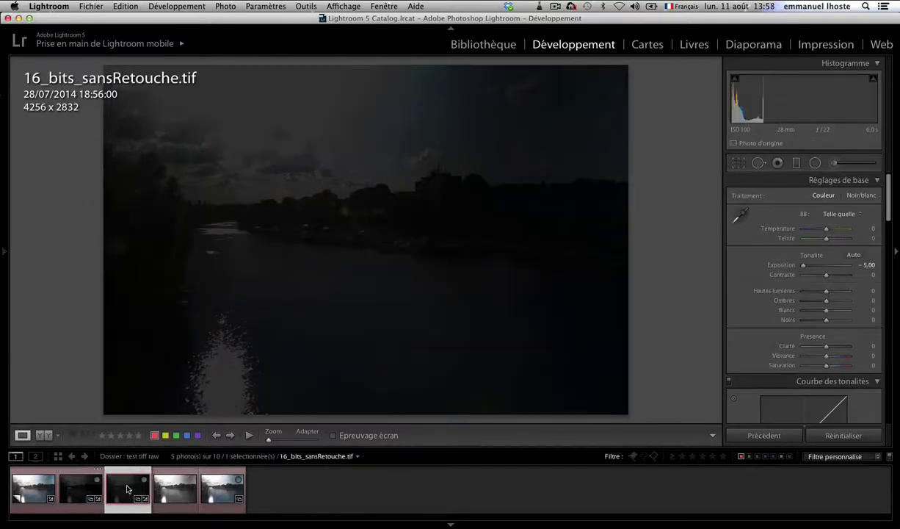
click(88, 486)
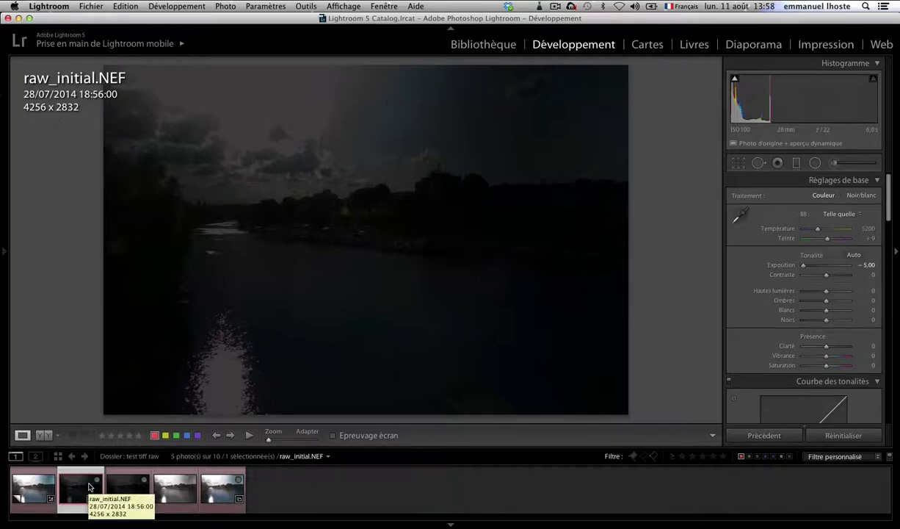
Reset the develop adjustments of raw_initial.NEF and 16_bits_sansRetouche.tif and compare the unedited photos again
click(127, 488)
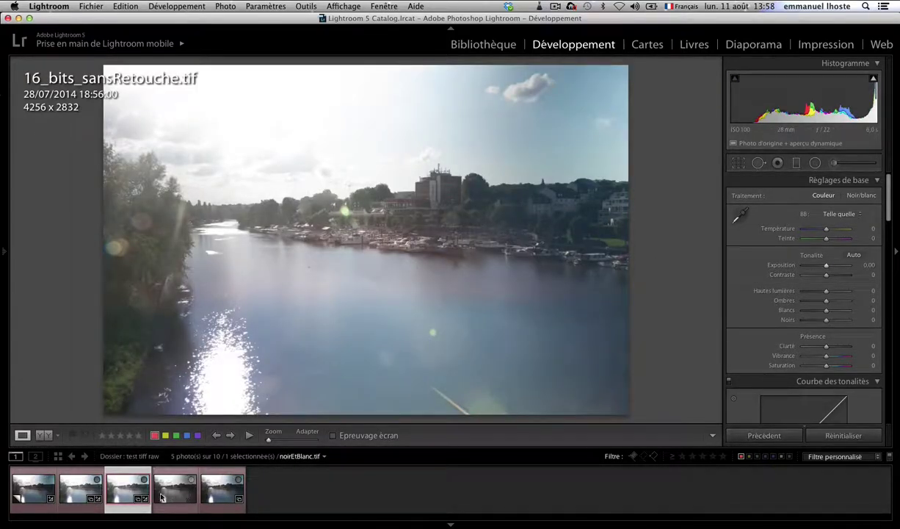
click(89, 490)
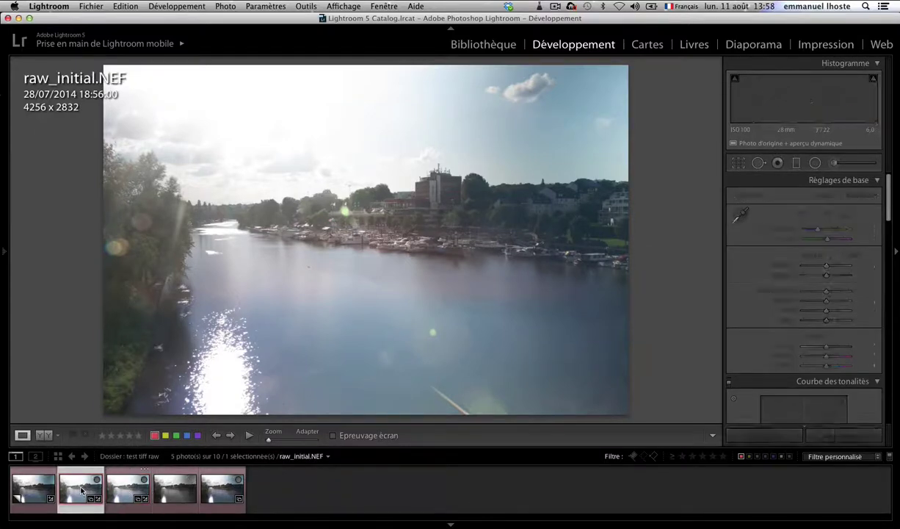
click(138, 492)
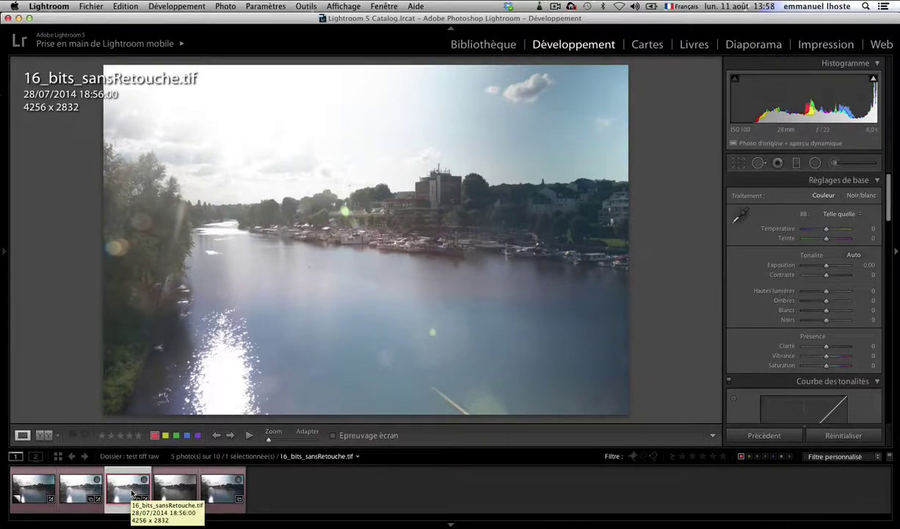
click(77, 490)
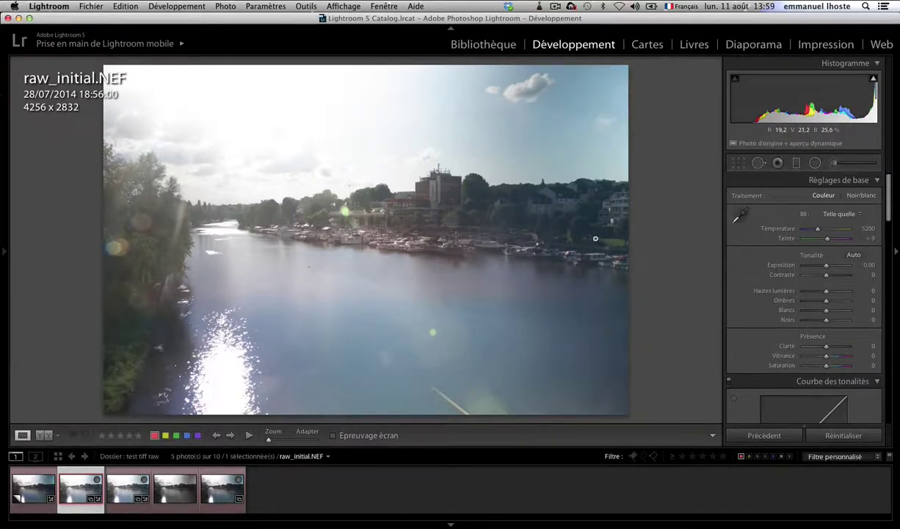
Review the export location and file naming settings for raw_initial.NEF and cancel without exporting
click(91, 7)
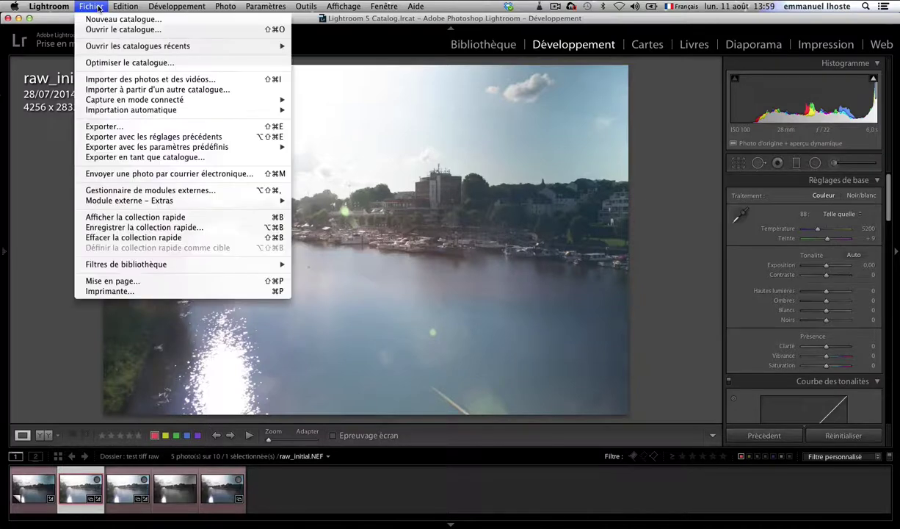
click(109, 127)
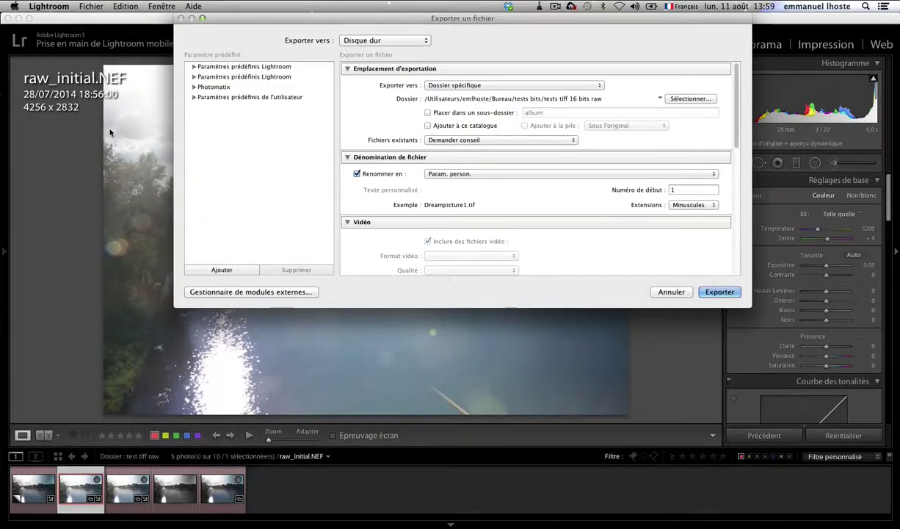
scroll(621, 276, down, 3)
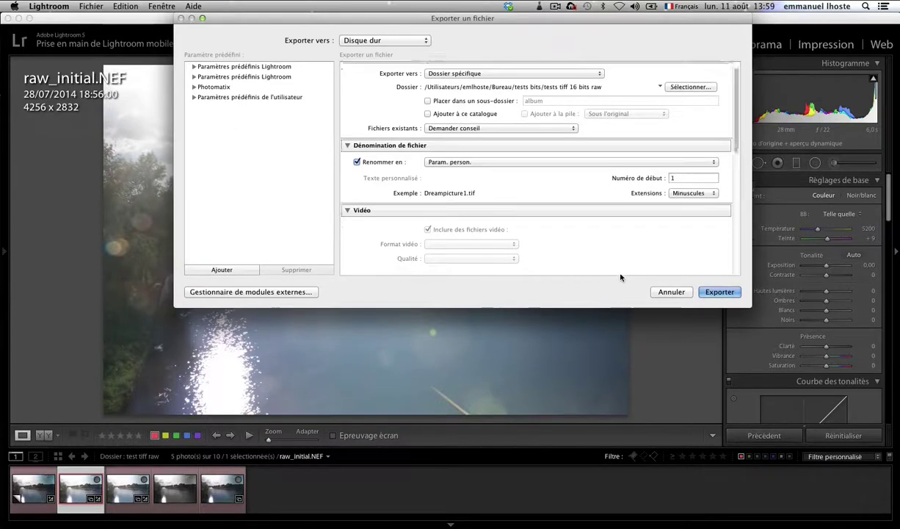
click(666, 291)
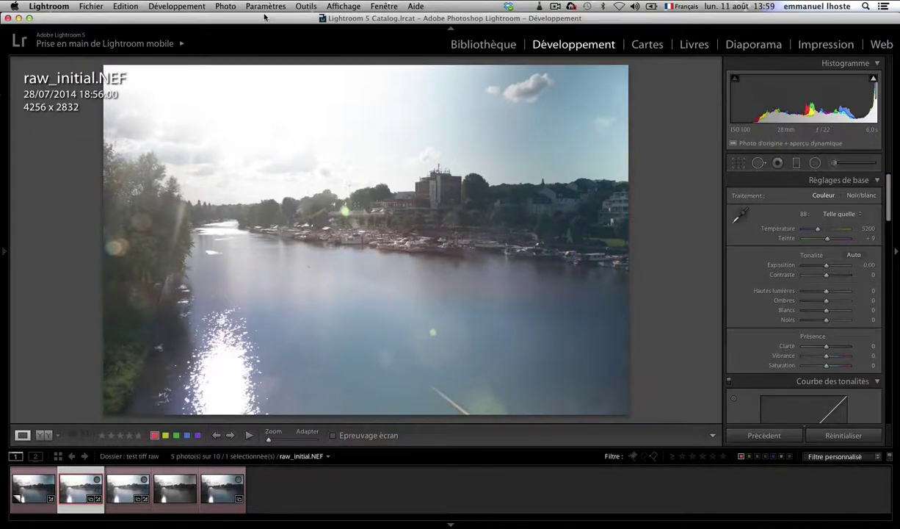
Shrink the Lightroom window and arrange it with the Aperture window so the photos in both programs can be seen
drag(895, 522, 691, 423)
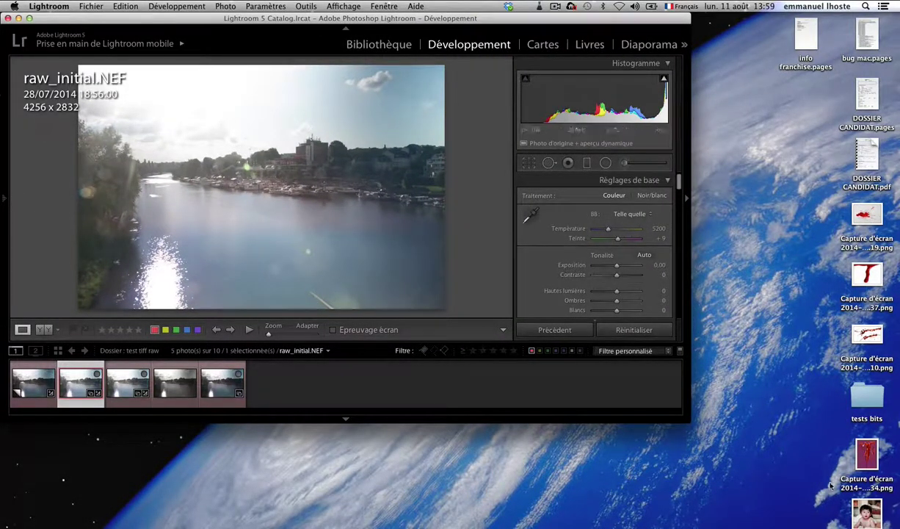
drag(675, 417, 640, 397)
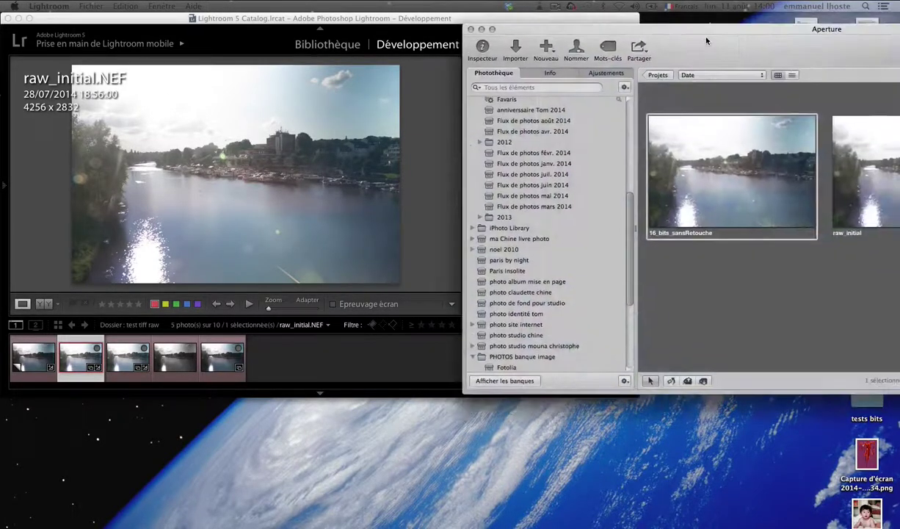
drag(676, 34, 626, 282)
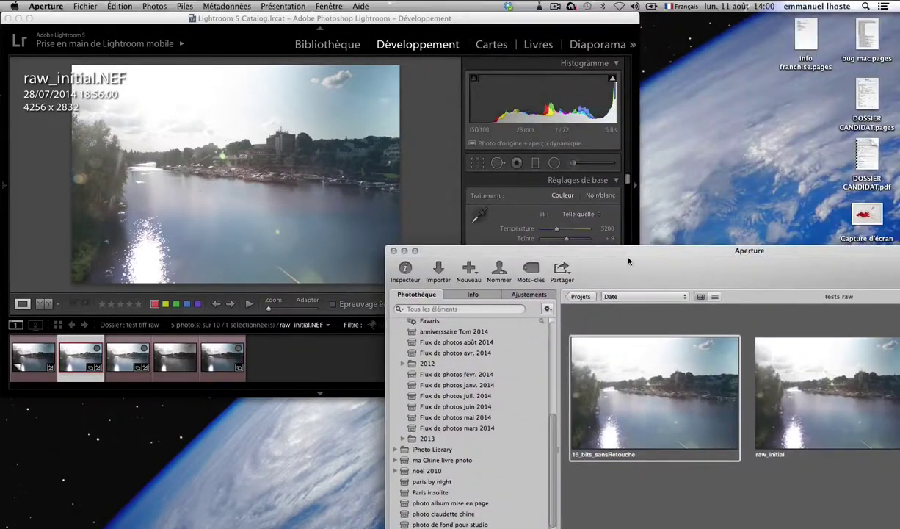
drag(463, 24, 451, 25)
drag(619, 394, 588, 380)
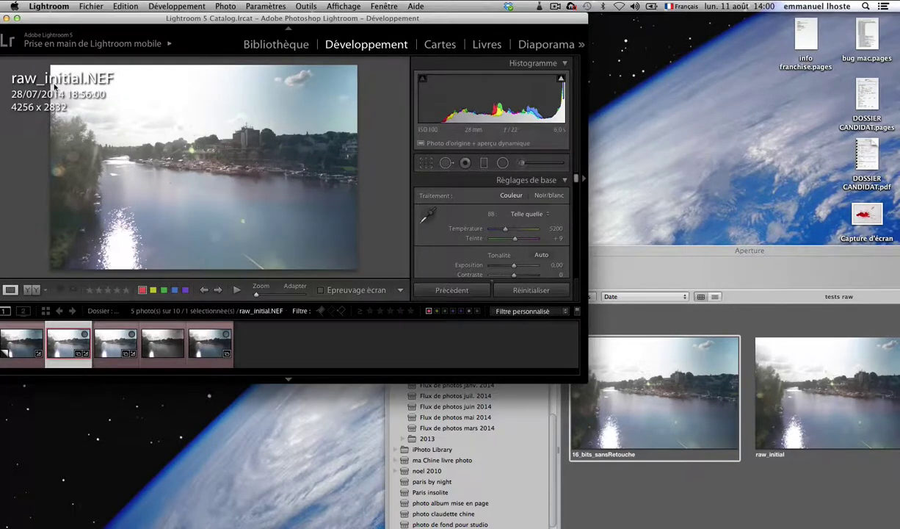
Switch to Aperture, select raw_initial in the tests raw project and reposition the Aperture window over Lightroom
click(691, 255)
drag(691, 255, 655, 203)
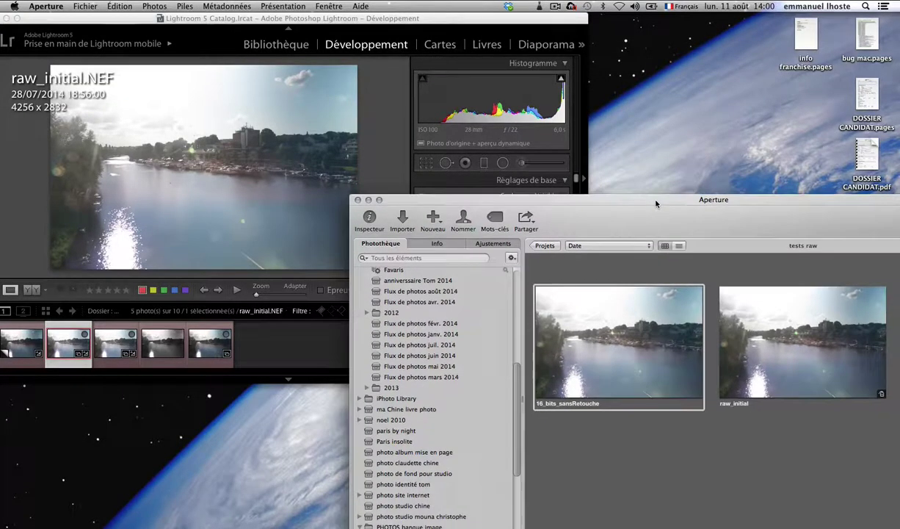
click(789, 351)
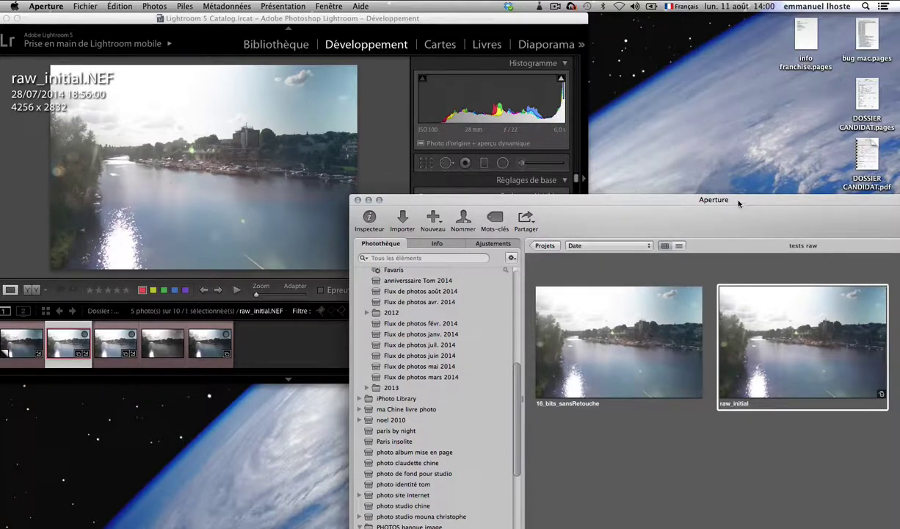
drag(739, 199, 708, 167)
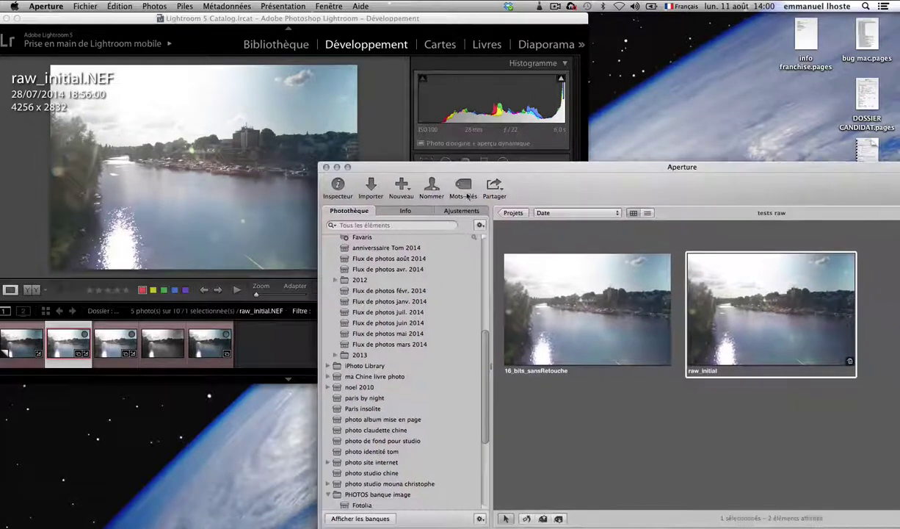
Hide Aperture's inspector and Lightroom's develop settings to give the photos more room in both windows
click(327, 182)
drag(585, 166, 532, 303)
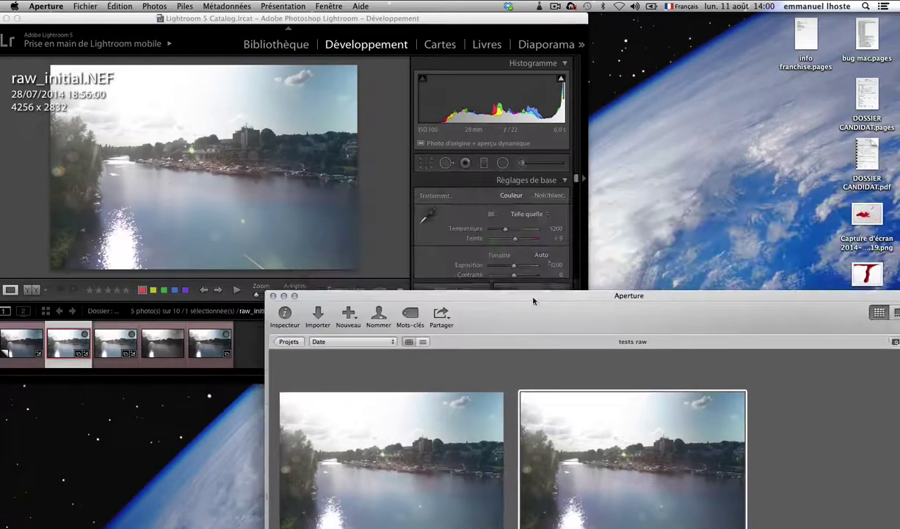
click(583, 179)
click(578, 178)
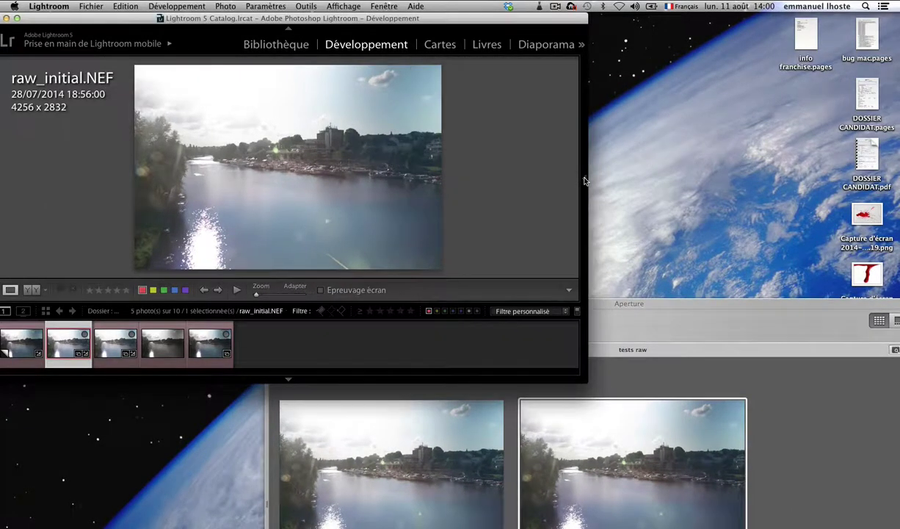
Show raw_initial in Aperture's split view (Scinder la vue), then reposition and narrow the Aperture window
drag(626, 303, 612, 183)
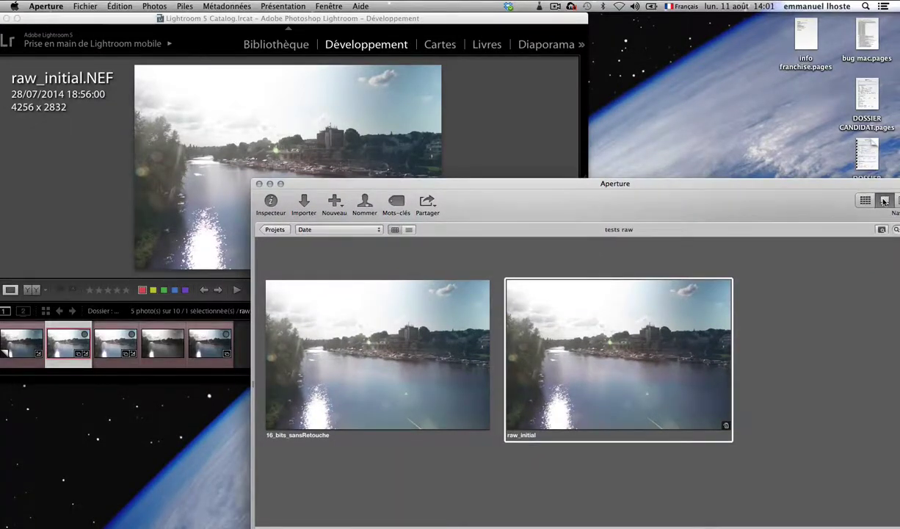
click(885, 201)
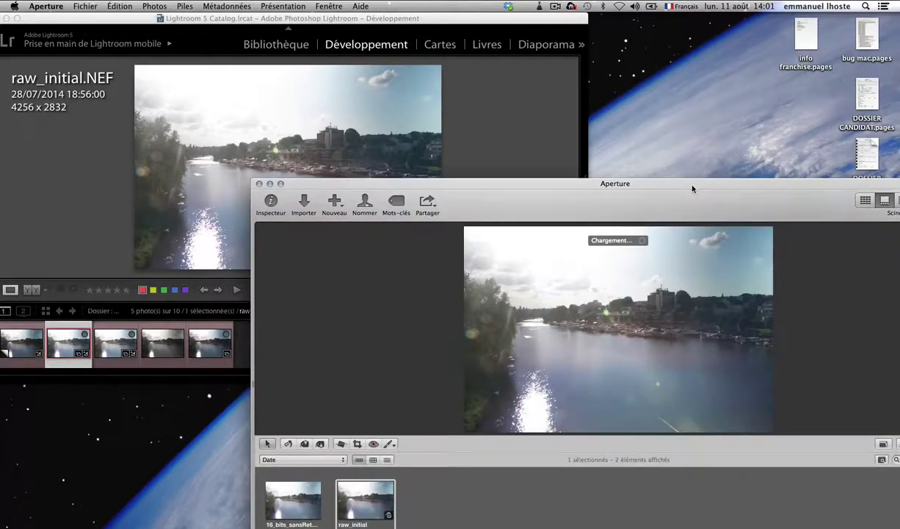
drag(692, 189, 512, 122)
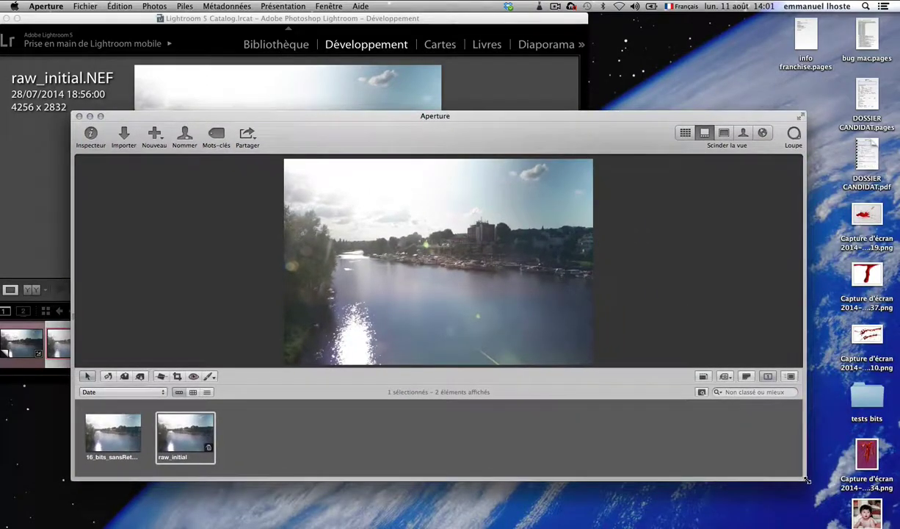
drag(806, 478, 604, 476)
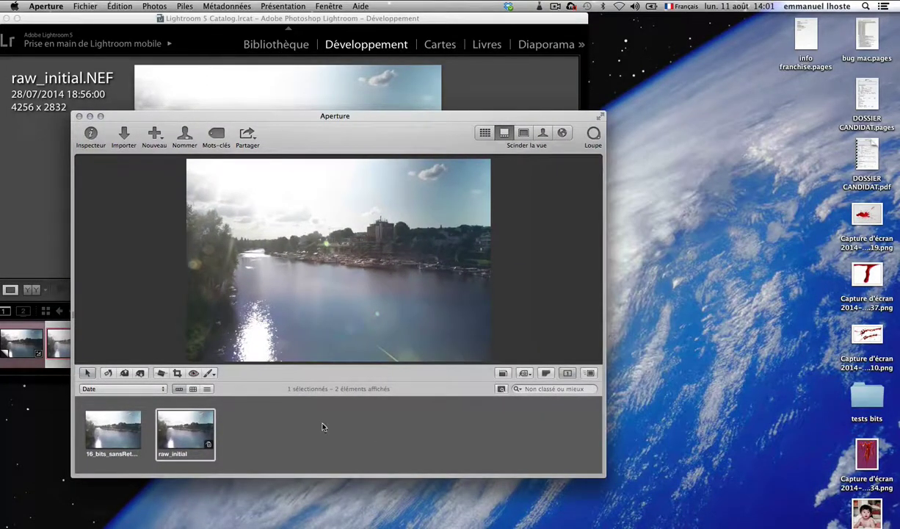
Compare raw_initial in Aperture's Visualiseur view with raw_initial.NEF in Lightroom, then return Aperture to split view
click(523, 133)
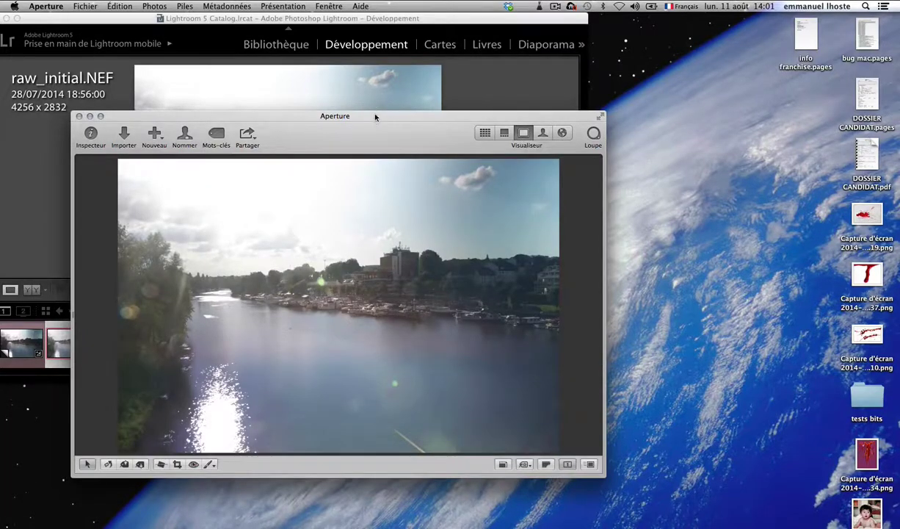
drag(375, 116, 339, 274)
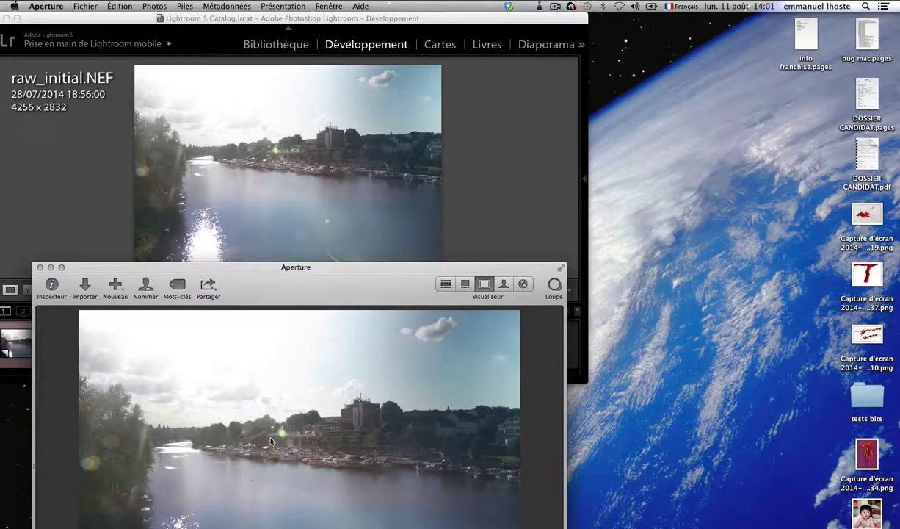
drag(400, 266, 613, 41)
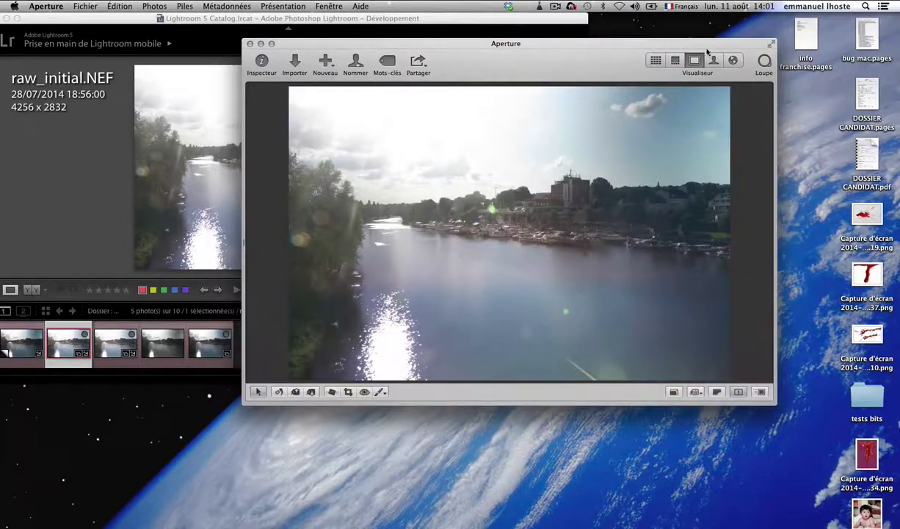
click(675, 60)
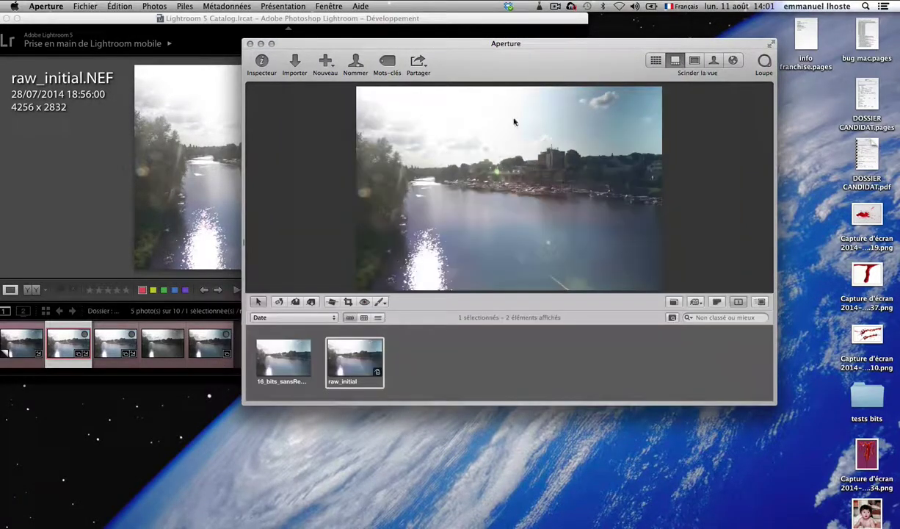
Reposition the Aperture window and alternate between the 16_bits_sansRetouche TIFF and raw_initial to compare their rendering
click(269, 347)
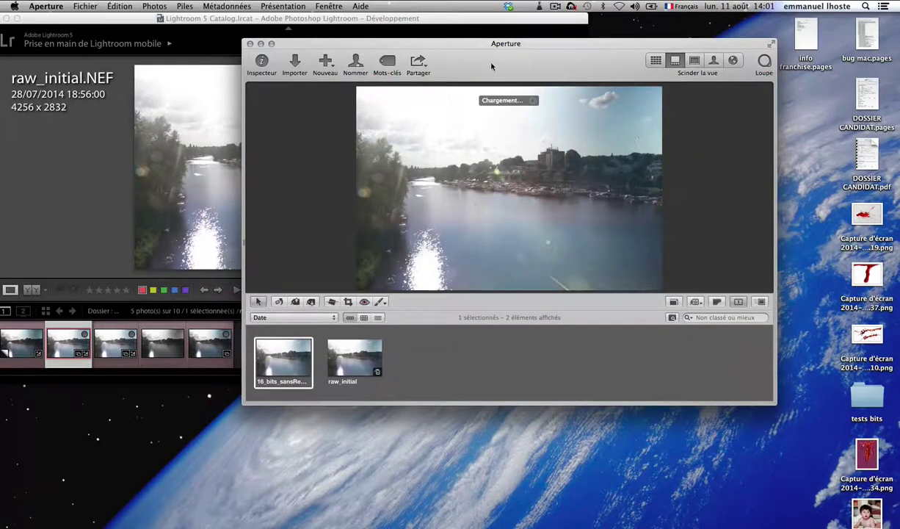
drag(479, 45, 556, 50)
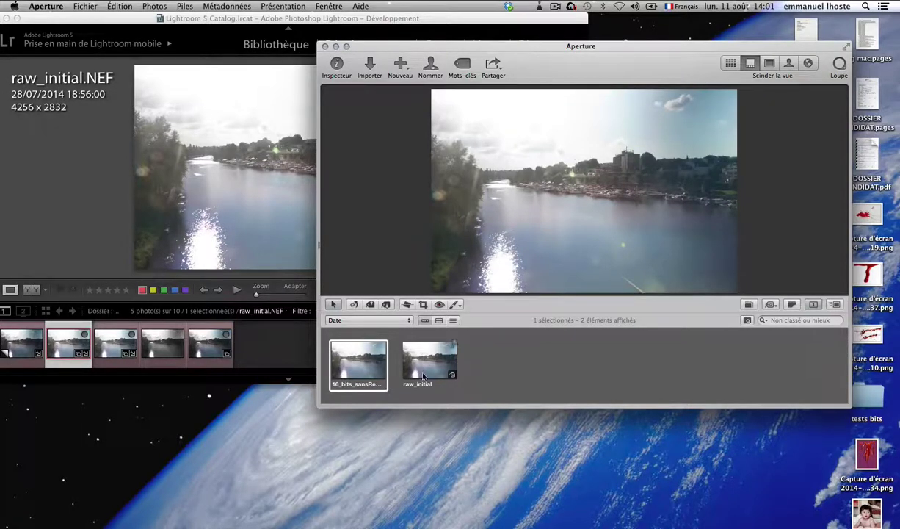
key(Right)
key(Left)
key(Right)
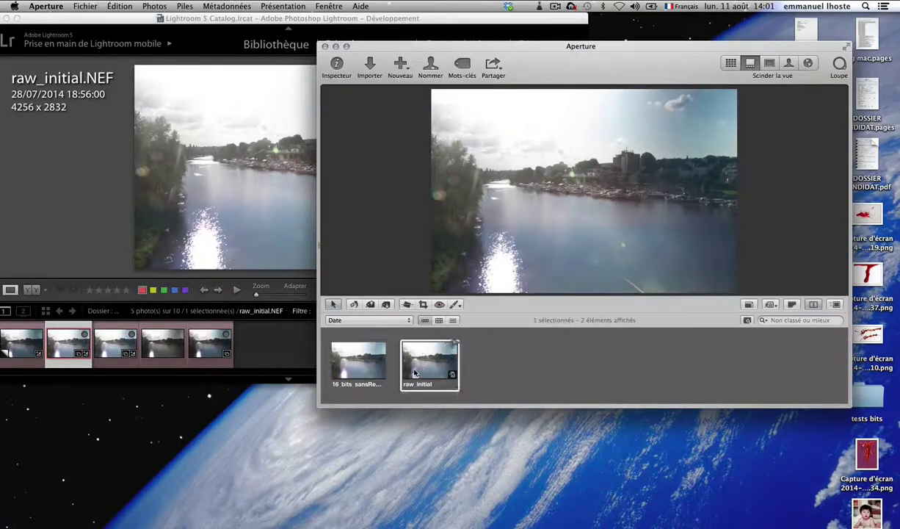
key(Left)
click(418, 370)
key(Left)
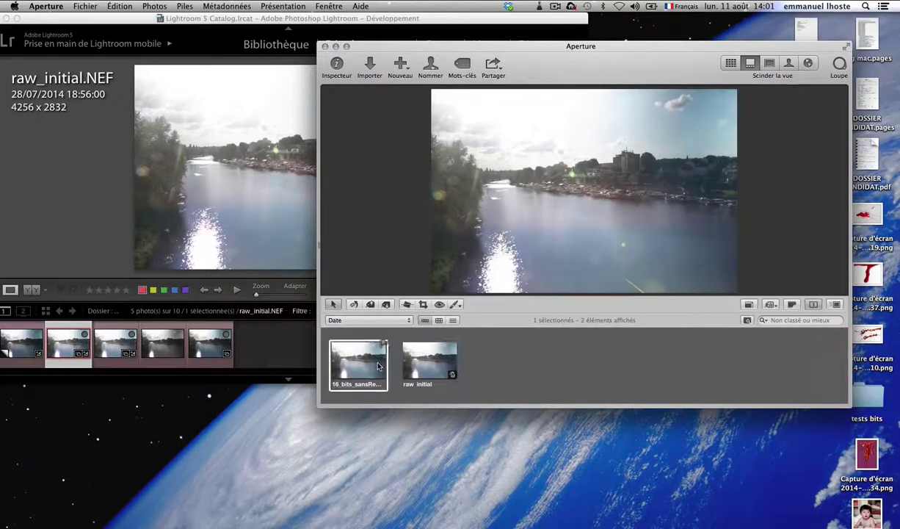
click(429, 366)
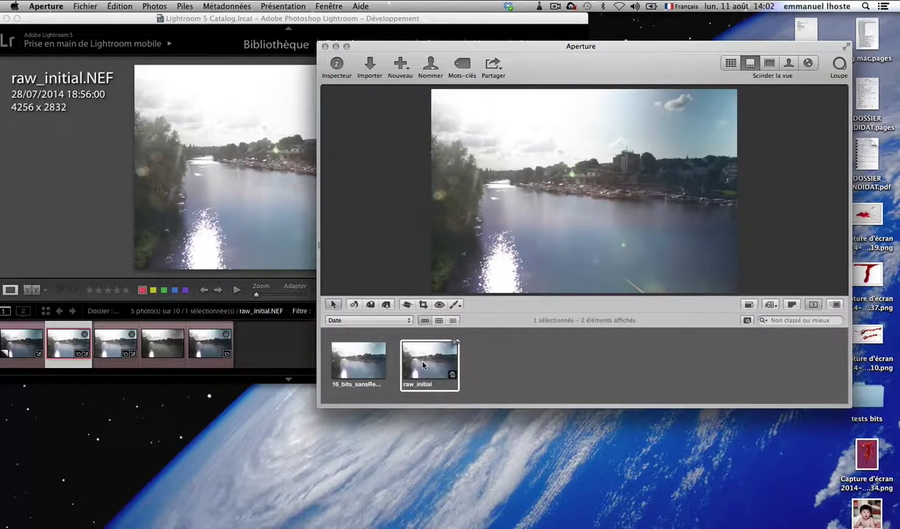
click(375, 358)
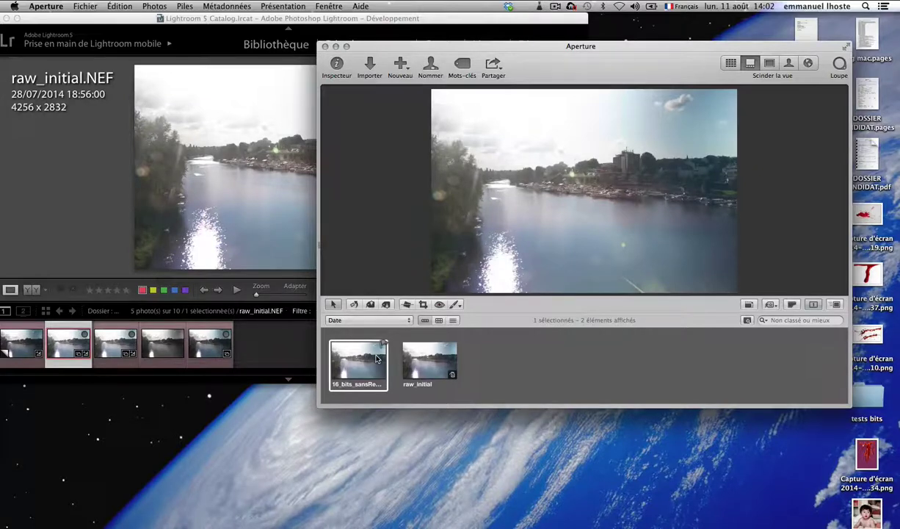
key(Right)
key(Left)
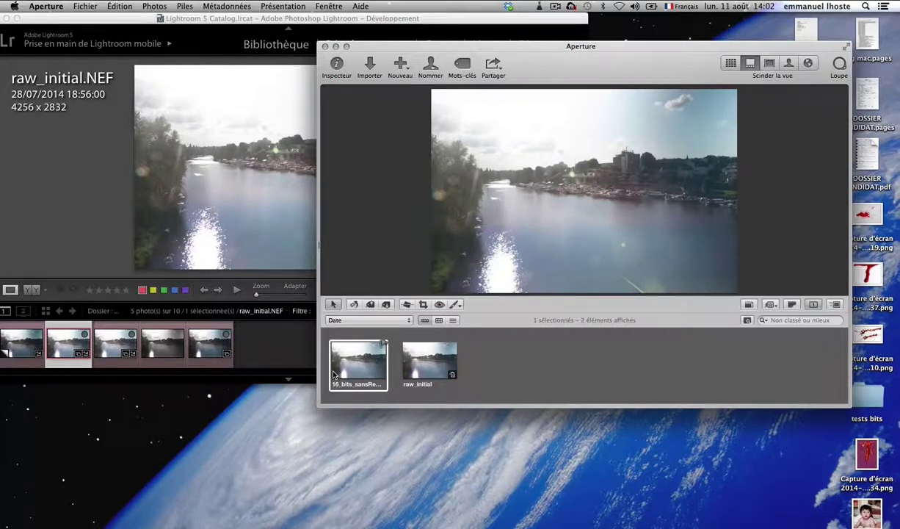
Show 16_bits_sansRetouche.tif in Lightroom and place Aperture's window below its photo for comparison, then move it back beside it
click(113, 347)
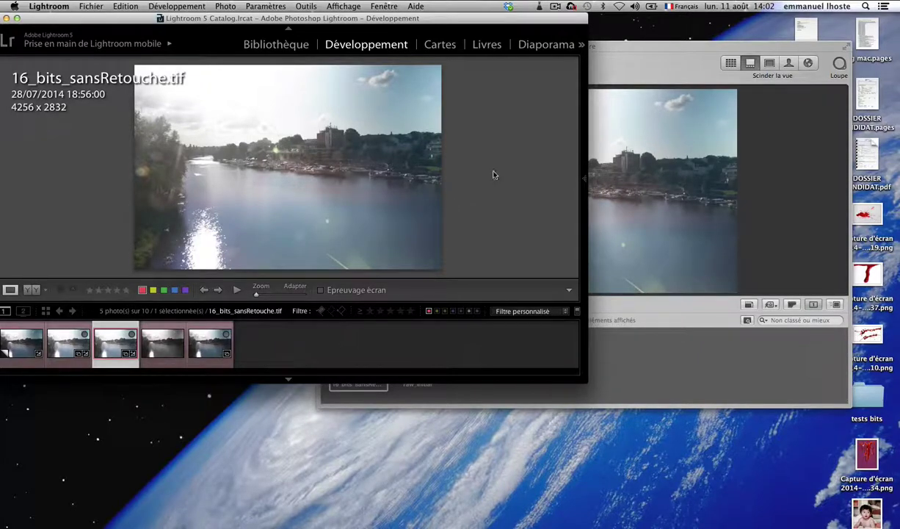
drag(611, 64, 336, 297)
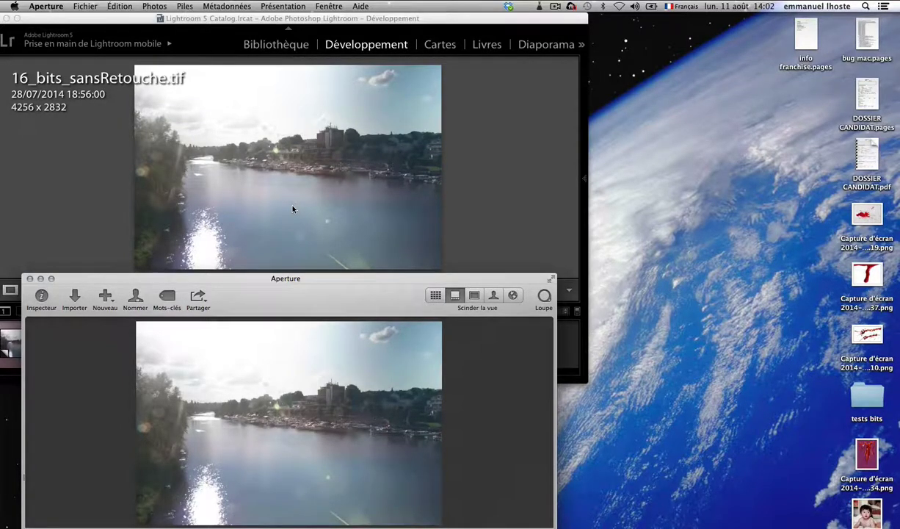
drag(364, 280, 709, 78)
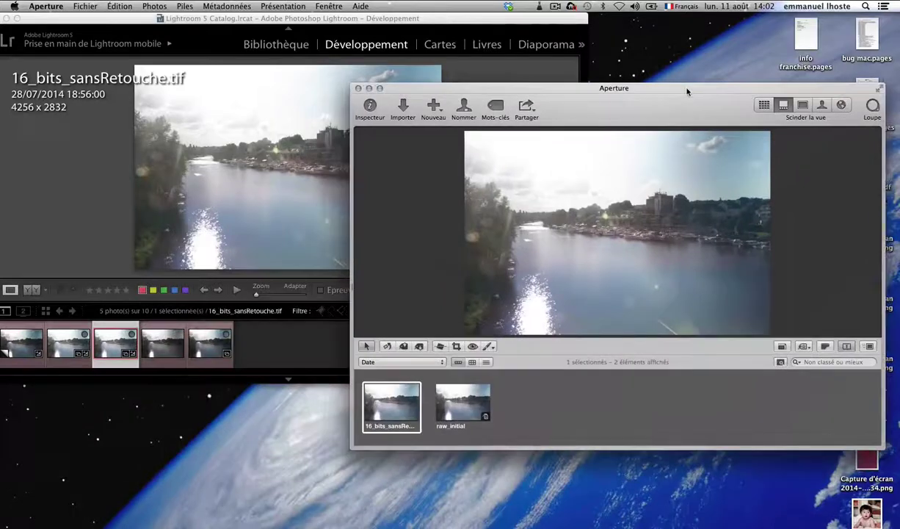
Switch to Lightroom, view the boats and water in 16_bits_sansRetouche.tif at 1:1, then return to the fitted view
click(321, 183)
click(321, 183)
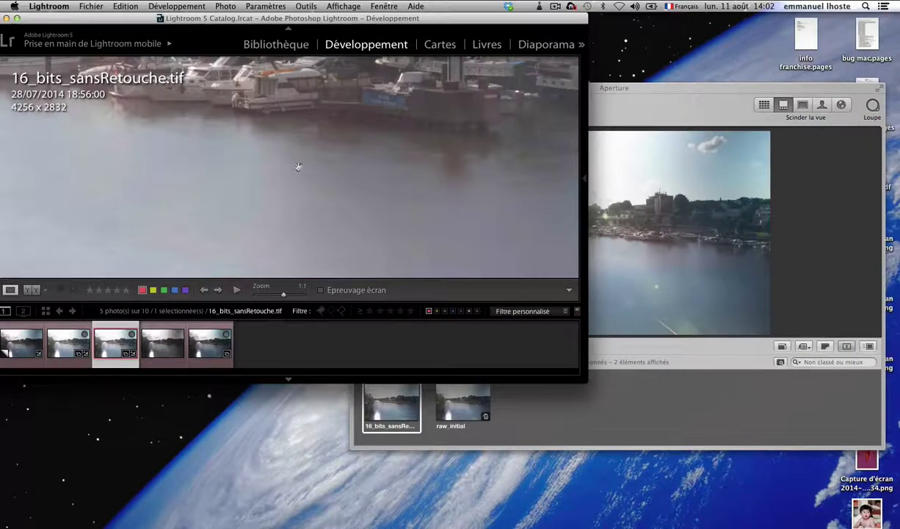
click(224, 199)
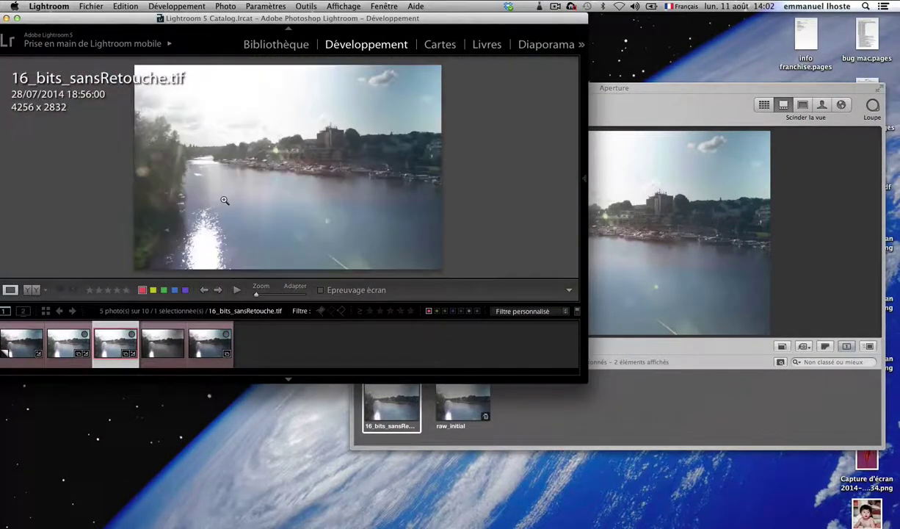